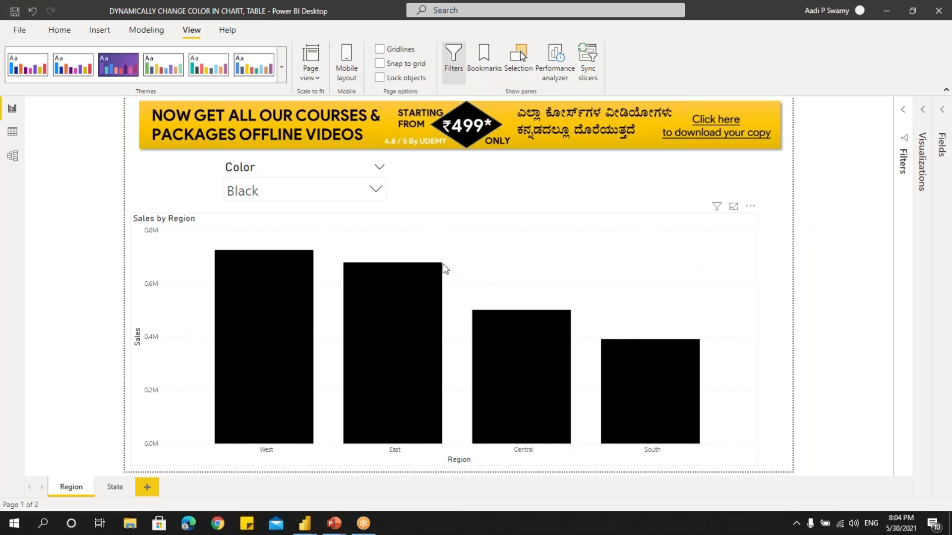
Try Blue, Green, Red and Yellow in the Region page's Color slicer, and return it to Black
{"action": "left_click", "coordinate": [335, 524]}
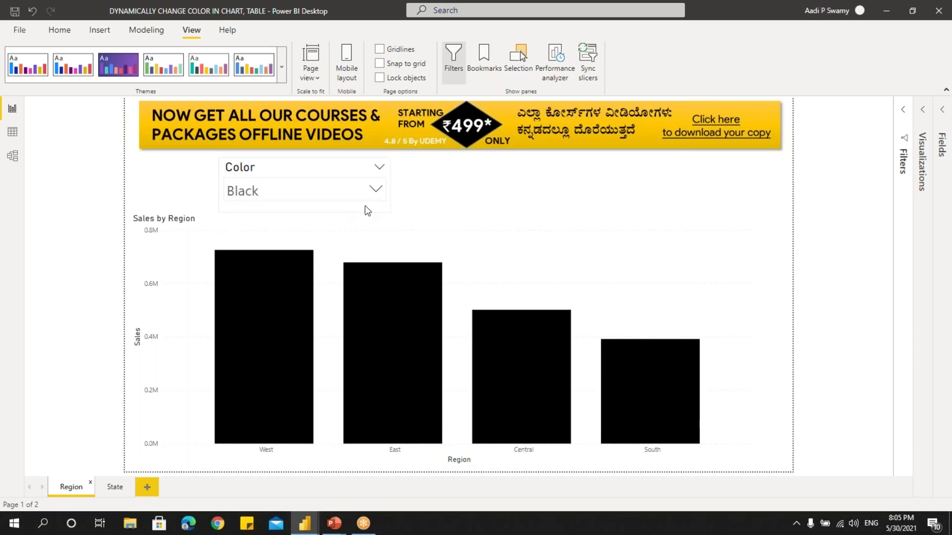
{"action": "left_click", "coordinate": [377, 193]}
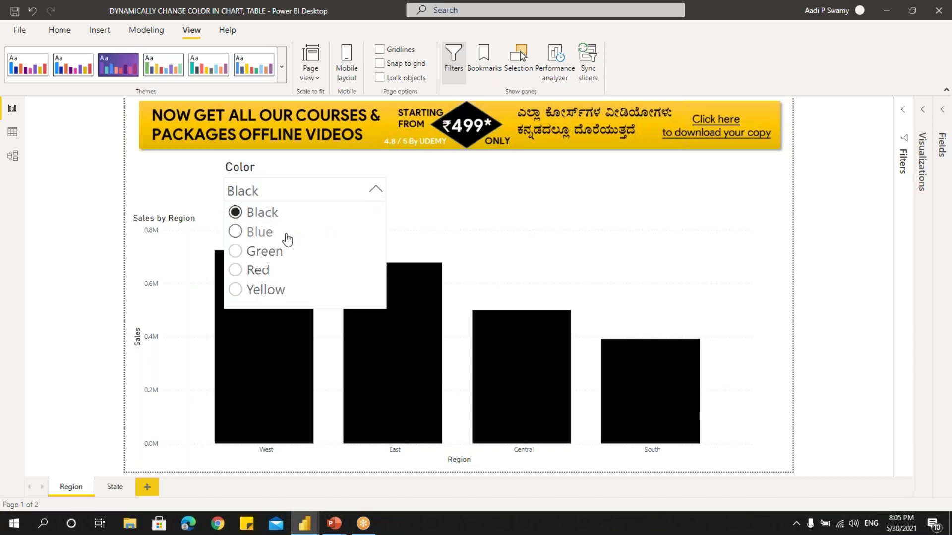
{"action": "left_click", "coordinate": [237, 232]}
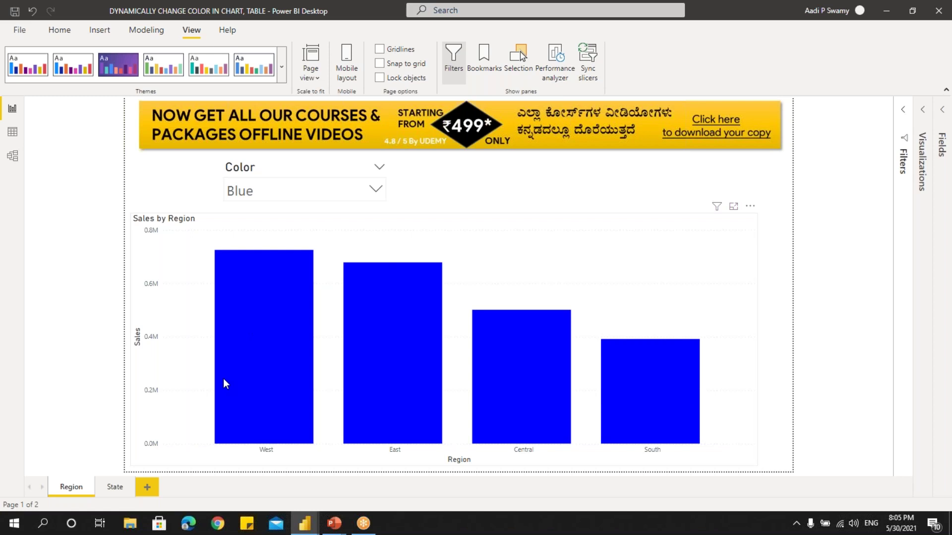
{"action": "left_click", "coordinate": [375, 189]}
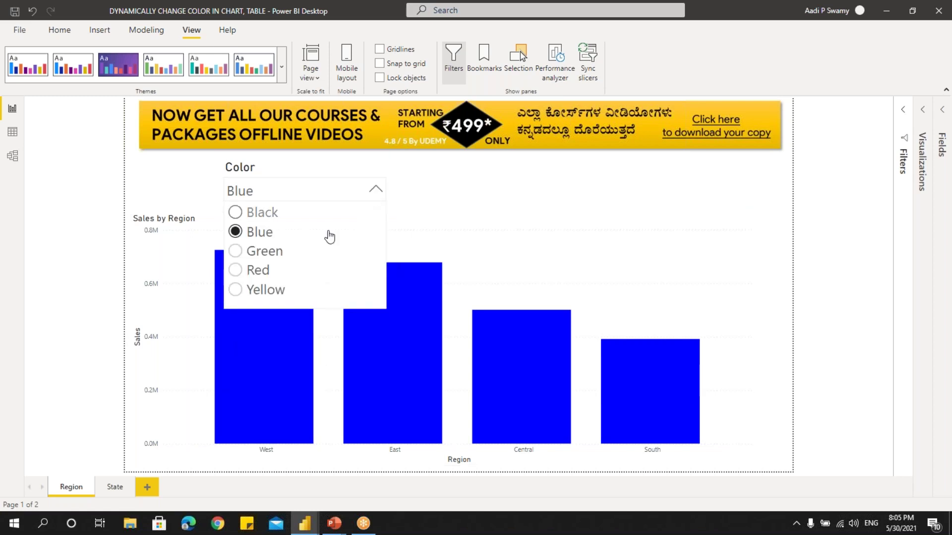
{"action": "left_click", "coordinate": [237, 252]}
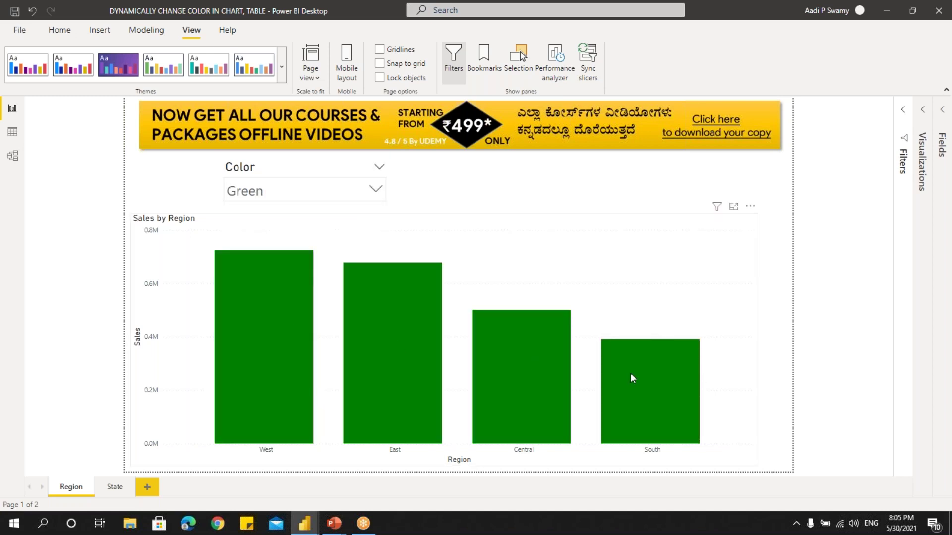
{"action": "left_click", "coordinate": [374, 193]}
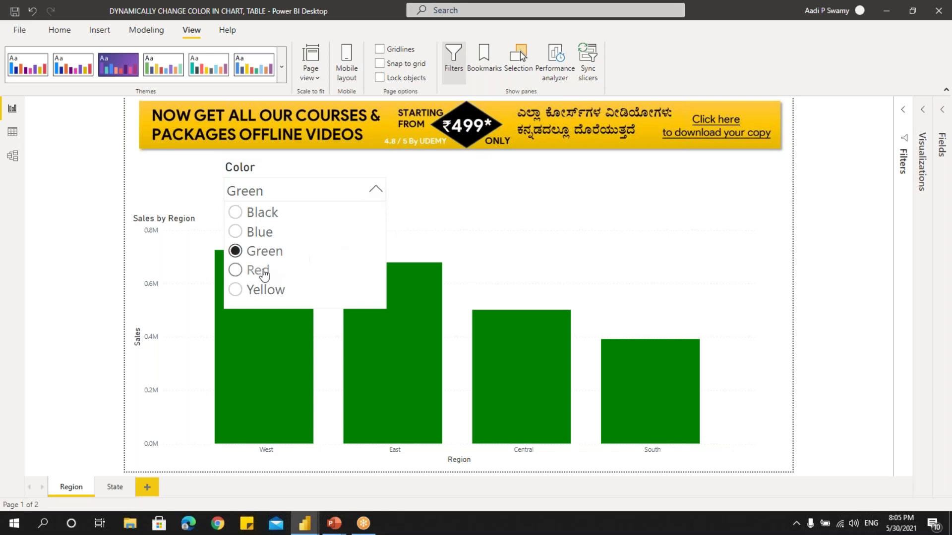
{"action": "left_click", "coordinate": [199, 270]}
{"action": "left_click", "coordinate": [375, 190]}
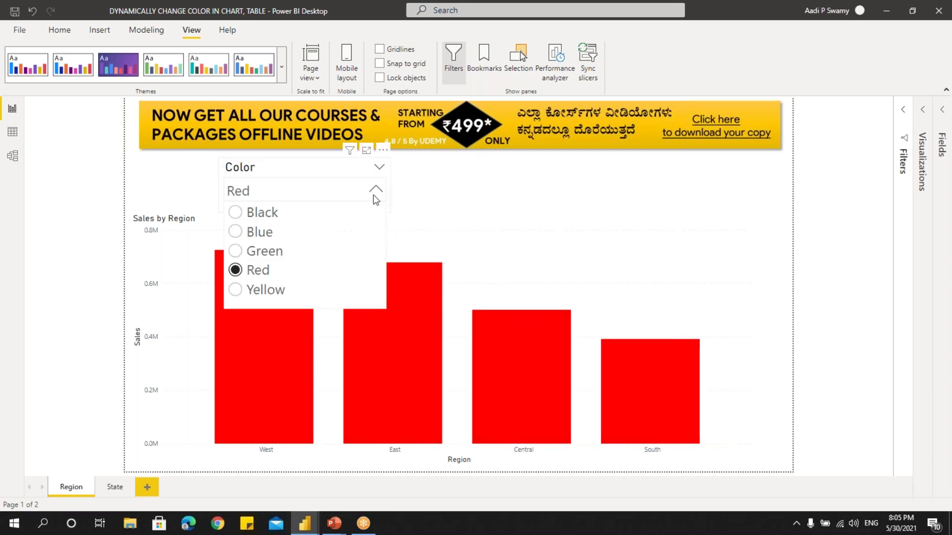
{"action": "left_click", "coordinate": [269, 292]}
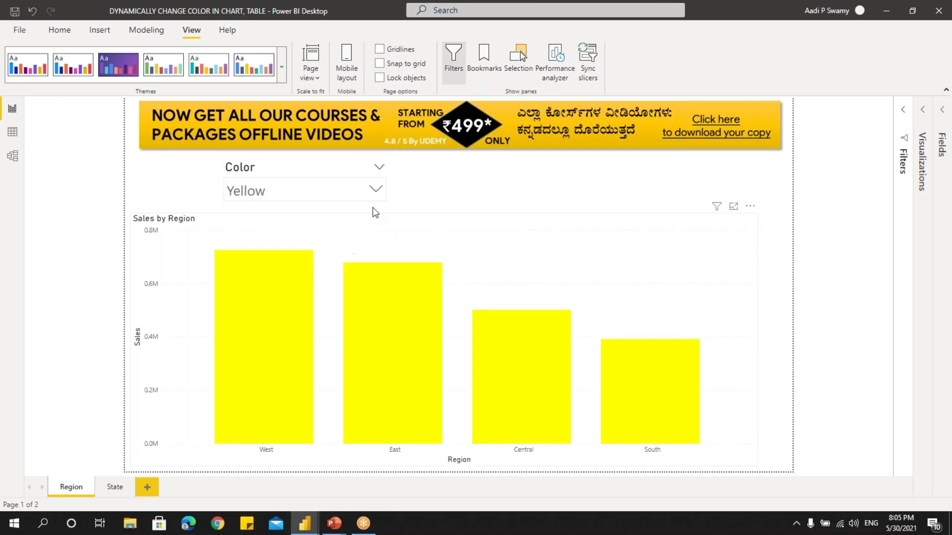
{"action": "left_click", "coordinate": [375, 191]}
{"action": "left_click", "coordinate": [276, 214]}
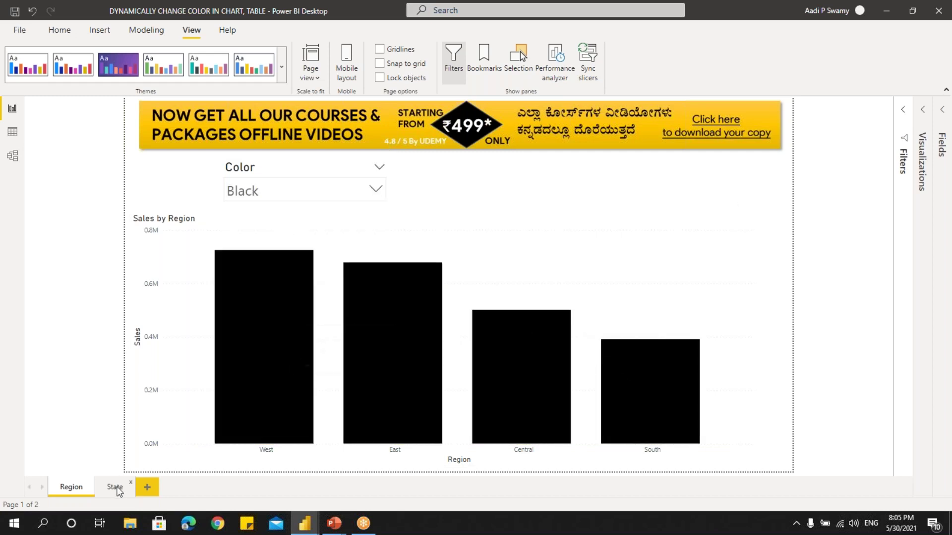
On the State page, try Blue, Green, Red and Yellow in the Color slicer, and return it to Black
{"action": "left_click", "coordinate": [115, 486]}
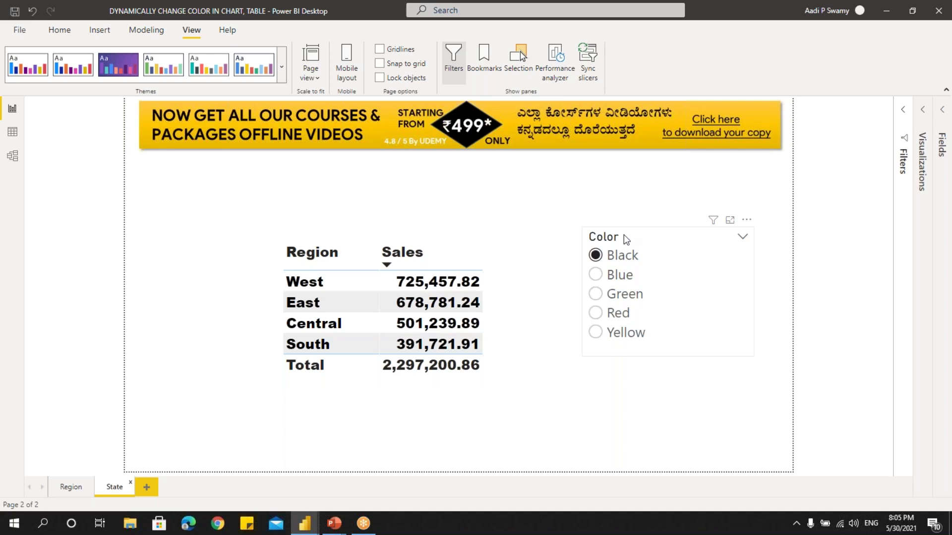
{"action": "left_click", "coordinate": [661, 351]}
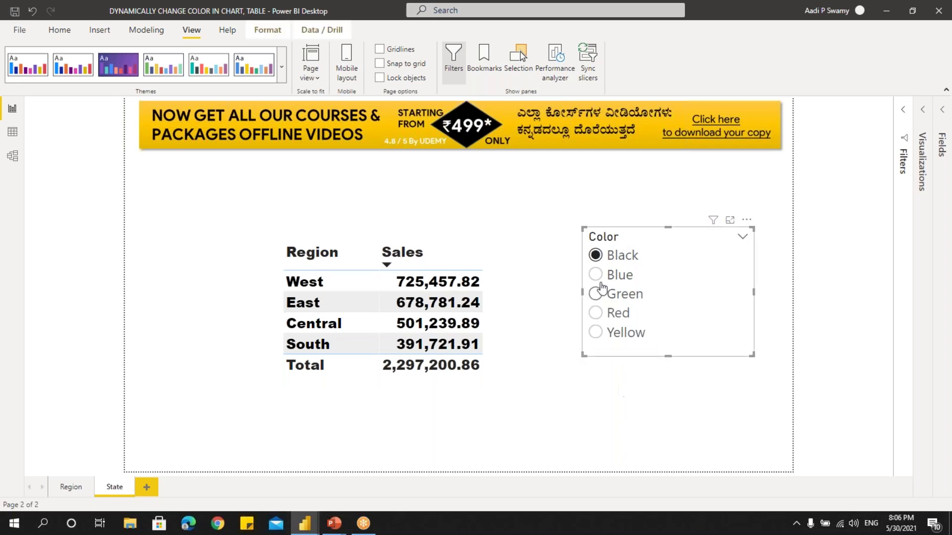
{"action": "left_click", "coordinate": [597, 276]}
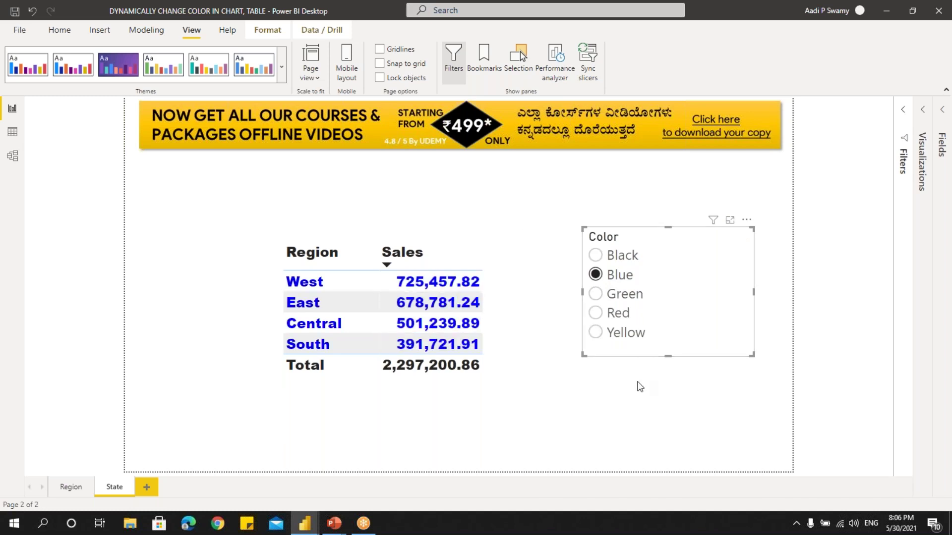
{"action": "left_click", "coordinate": [597, 294]}
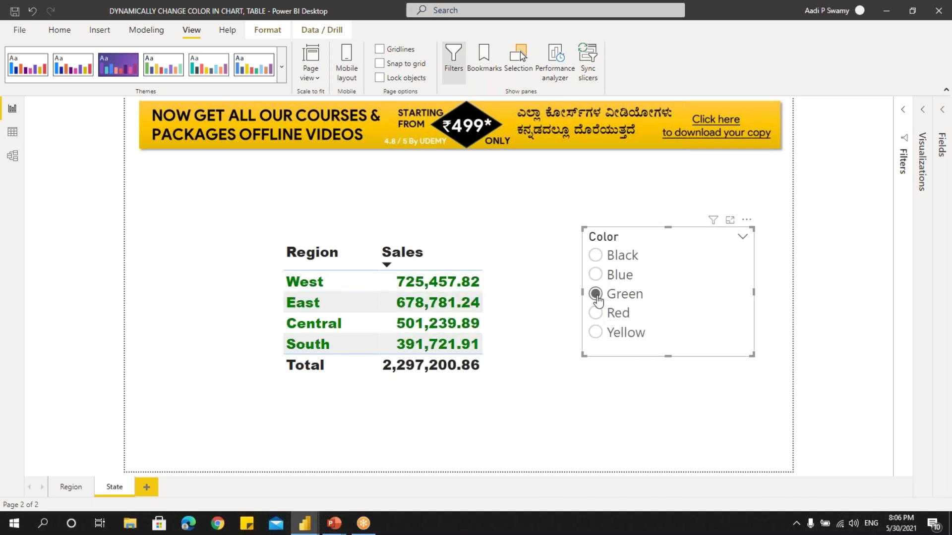
{"action": "left_click", "coordinate": [596, 313]}
{"action": "left_click", "coordinate": [596, 332]}
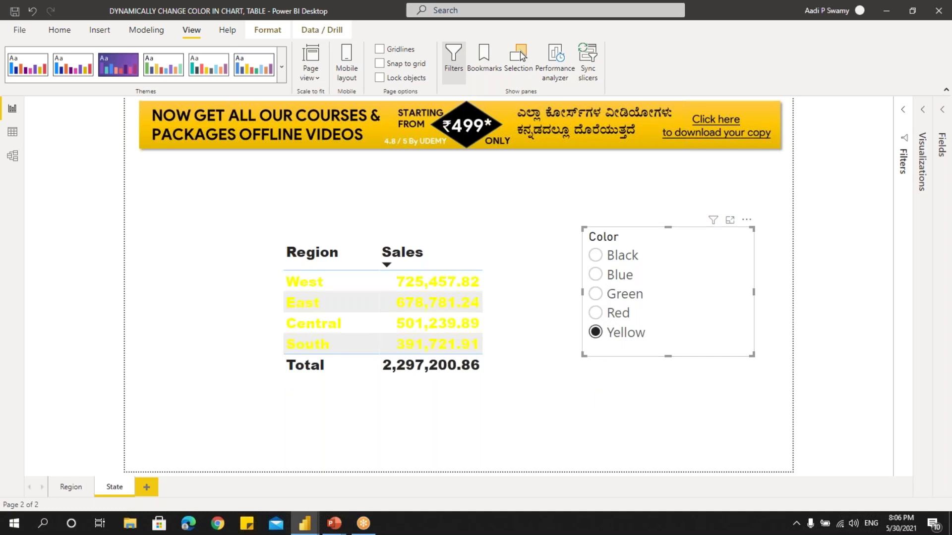
{"action": "left_click", "coordinate": [596, 255]}
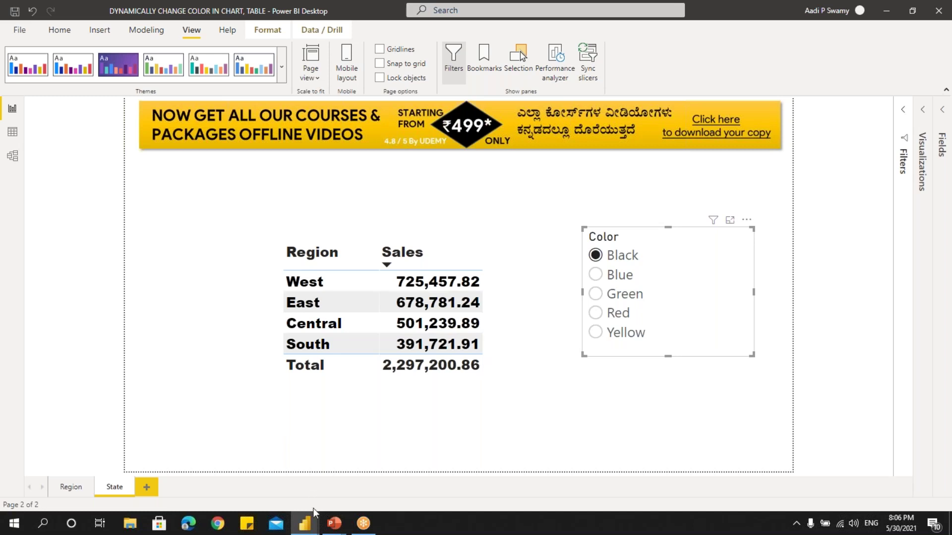
Switch to the Practice report and review its State and Region pages and the fields of the Orders table
{"action": "mouse_move", "coordinate": [313, 521]}
{"action": "left_click", "coordinate": [341, 482]}
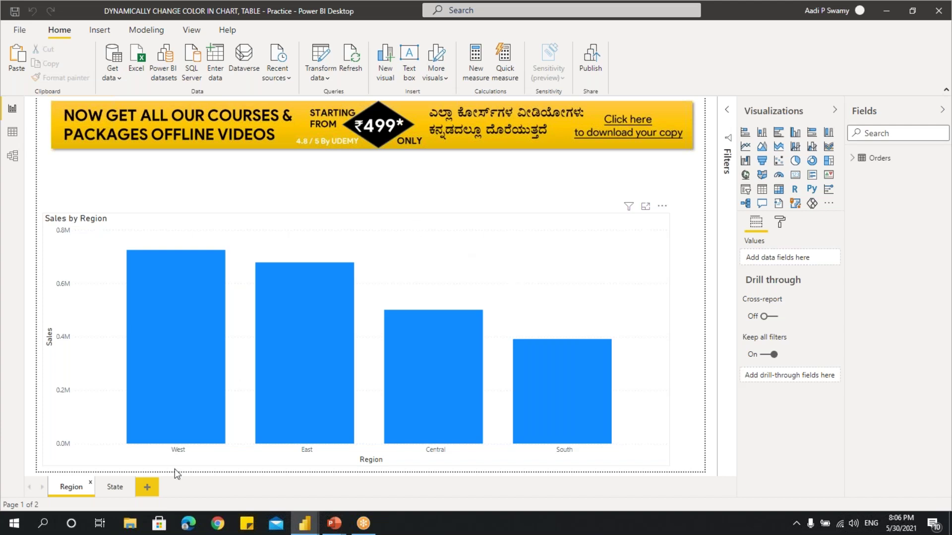
{"action": "left_click", "coordinate": [115, 487]}
{"action": "left_click", "coordinate": [75, 487]}
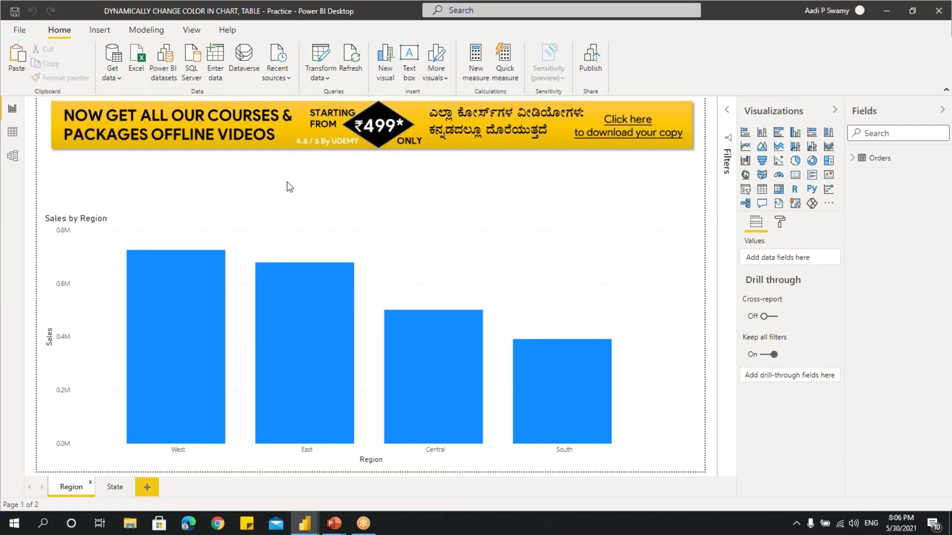
{"action": "mouse_move", "coordinate": [452, 368]}
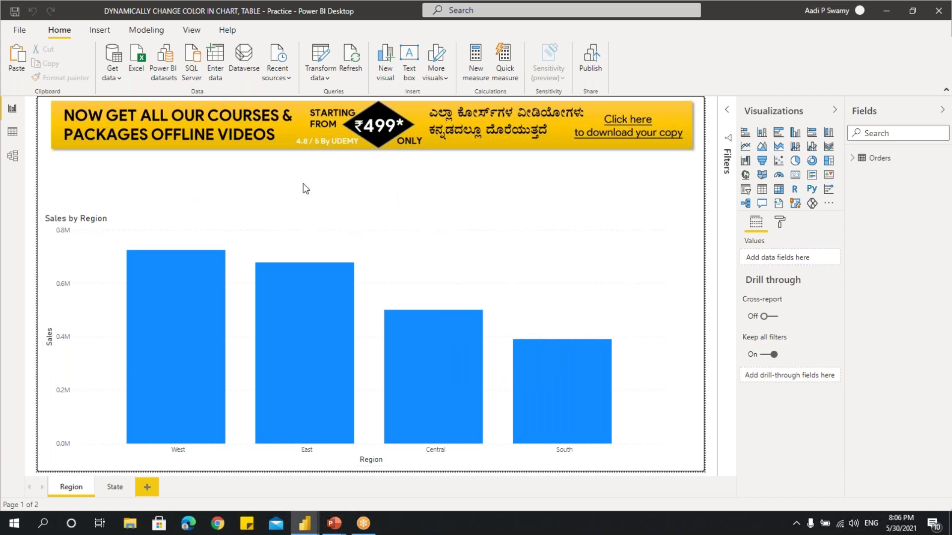
{"action": "left_click", "coordinate": [858, 160]}
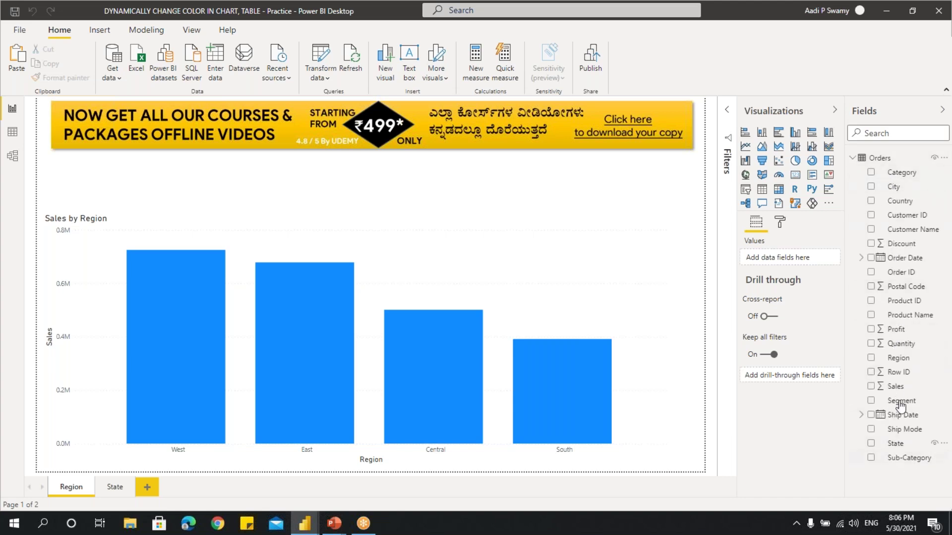
{"action": "left_click", "coordinate": [863, 162]}
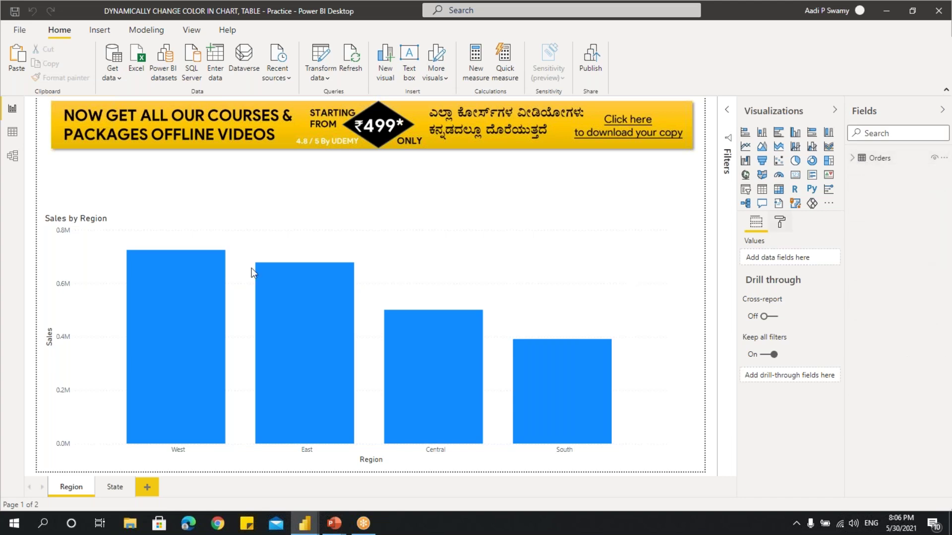
Start a manually entered table named Colors and rename its first column Color
{"action": "left_click", "coordinate": [215, 74]}
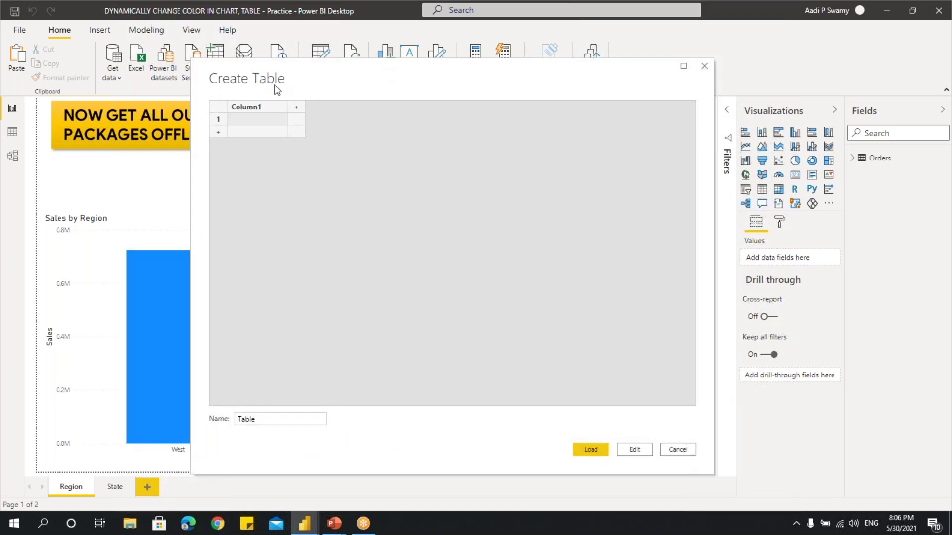
{"action": "double_click", "coordinate": [266, 419]}
{"action": "type", "text": "Colors"}
{"action": "left_click", "coordinate": [236, 120]}
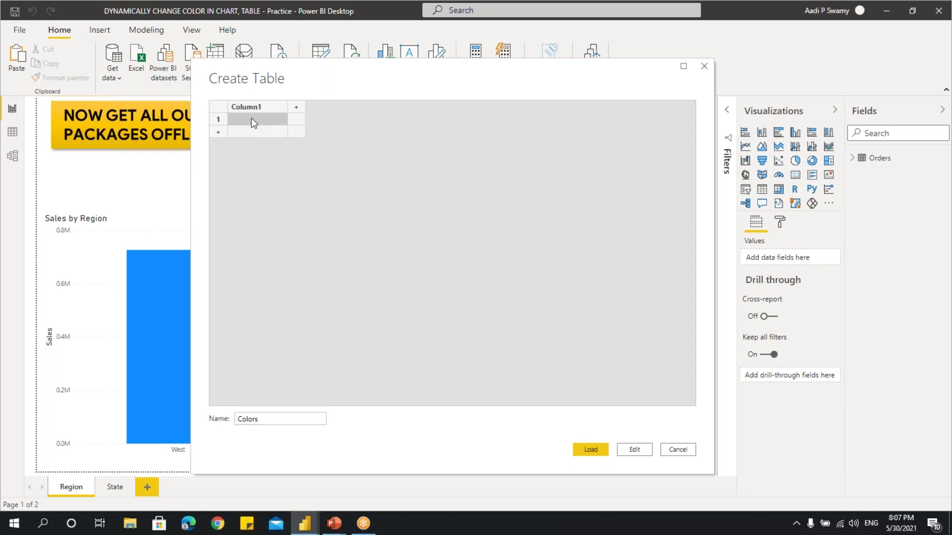
{"action": "double_click", "coordinate": [244, 107]}
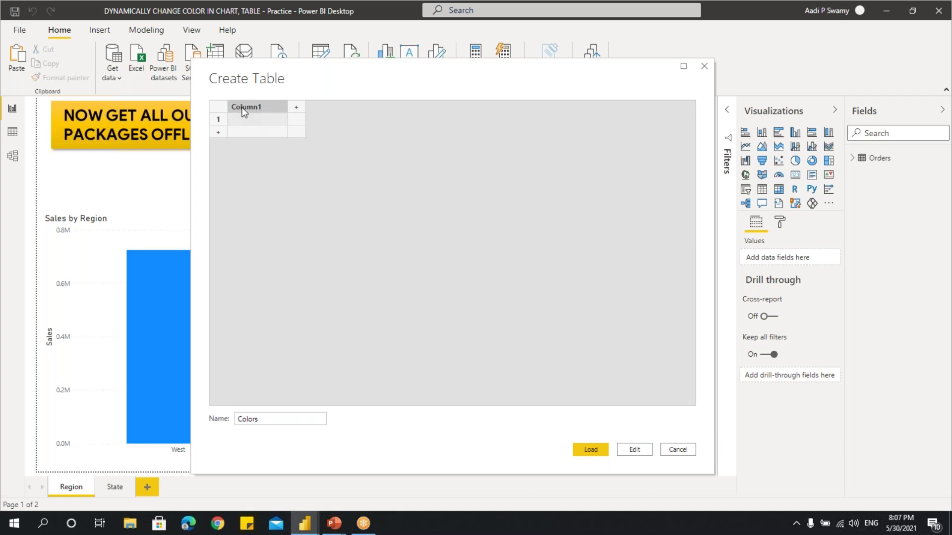
{"action": "type", "text": "Color"}
Fill the Color column with Black, Red, Blue, Green and Yellow, and load the table into the report
{"action": "left_click", "coordinate": [270, 122]}
{"action": "type", "text": "Black"}
{"action": "left_click", "coordinate": [241, 133]}
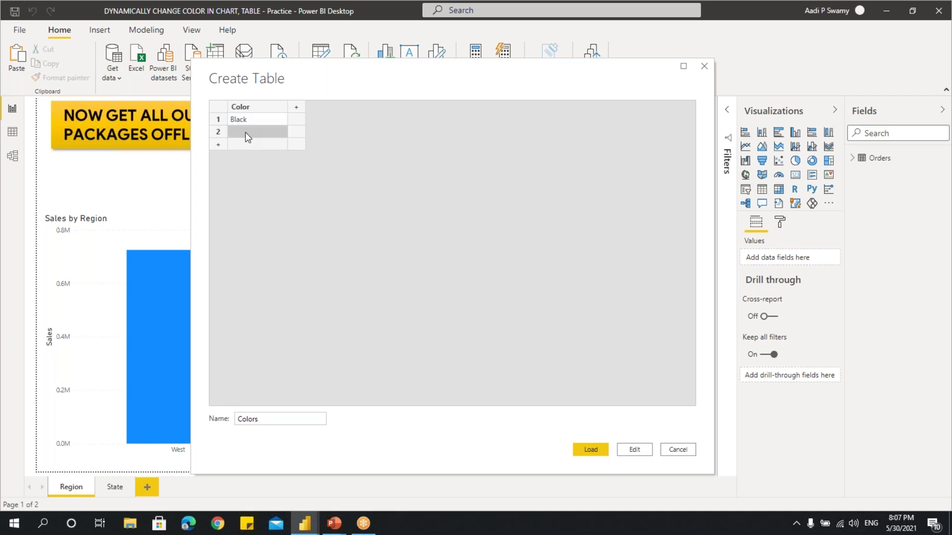
{"action": "type", "text": "Red"}
{"action": "left_click", "coordinate": [251, 145]}
{"action": "type", "text": "Blue"}
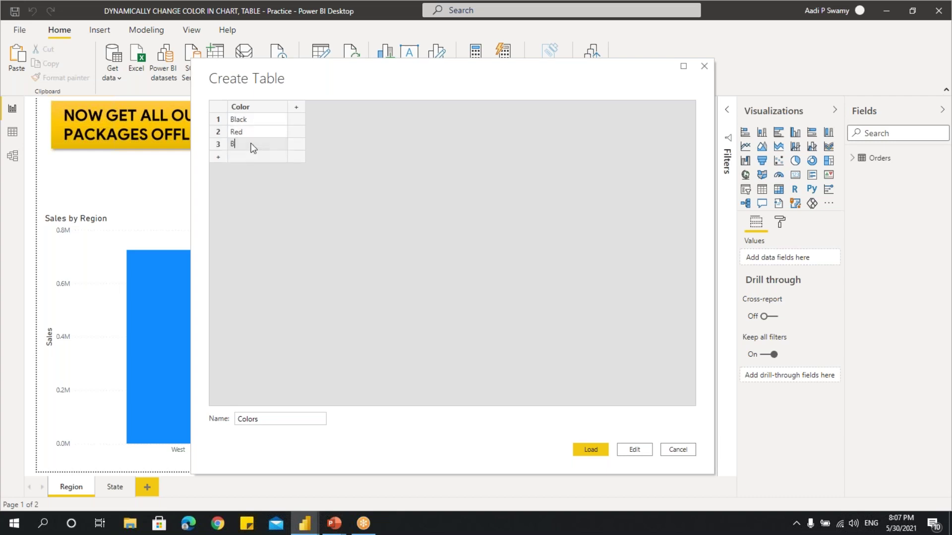
{"action": "left_click", "coordinate": [254, 158]}
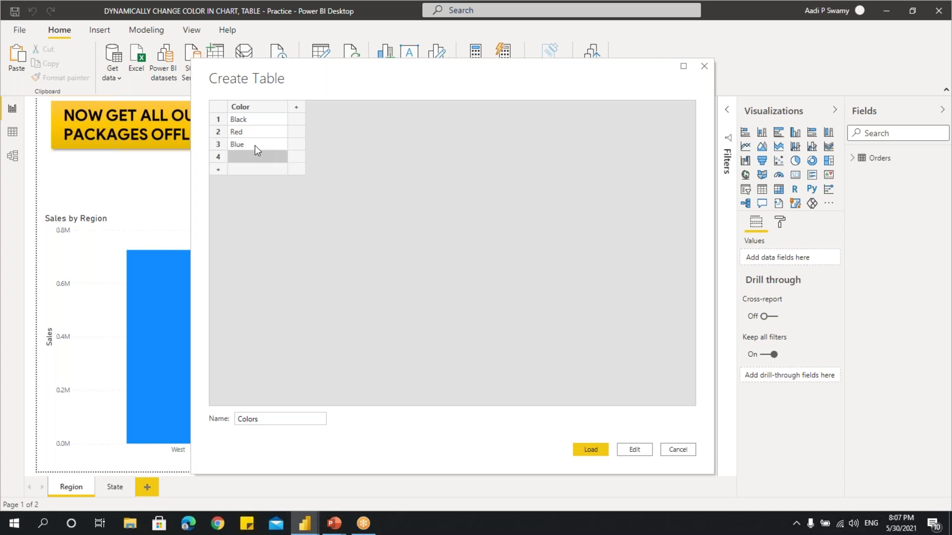
{"action": "type", "text": "Green"}
{"action": "left_click", "coordinate": [258, 169]}
{"action": "type", "text": "Yellow"}
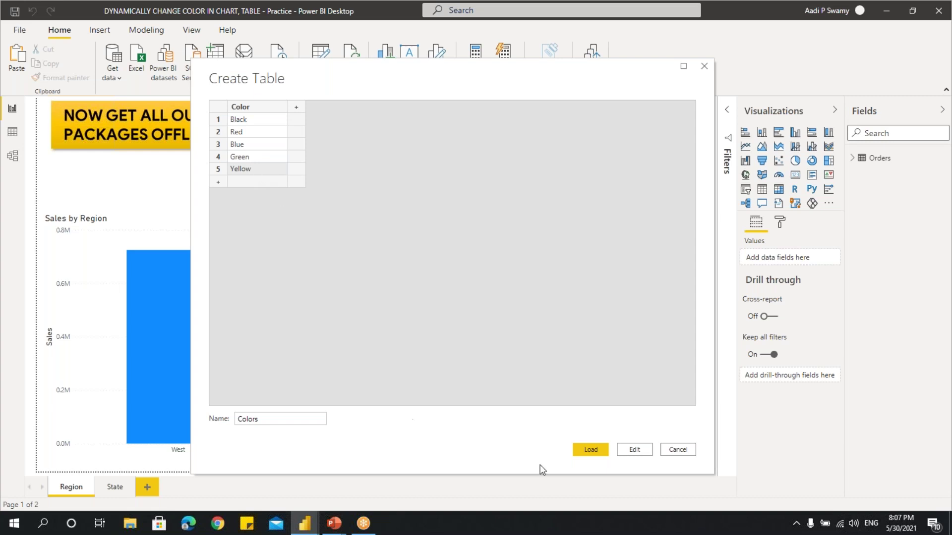
{"action": "left_click", "coordinate": [589, 449]}
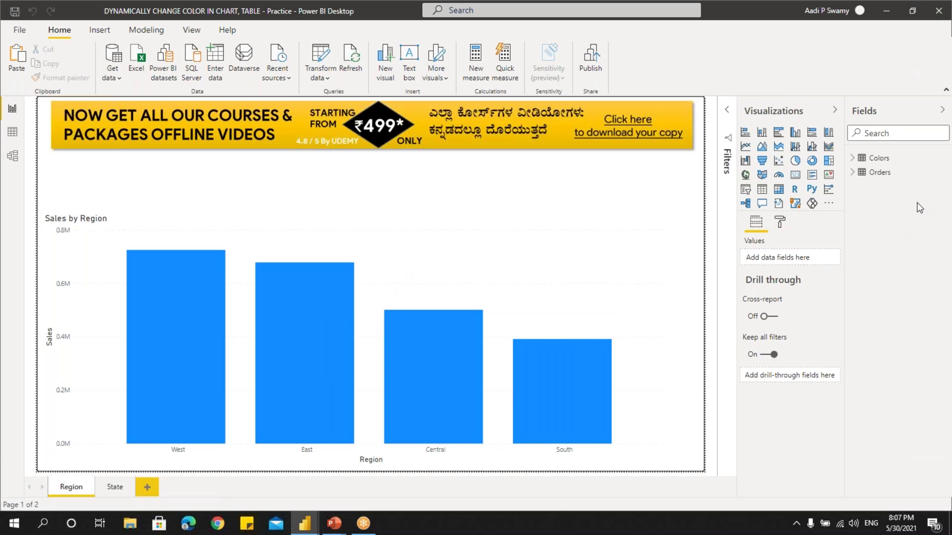
Add a slicer over the upper part of the Sales by Region chart, using the Color field from the Colors table
{"action": "left_click", "coordinate": [853, 158]}
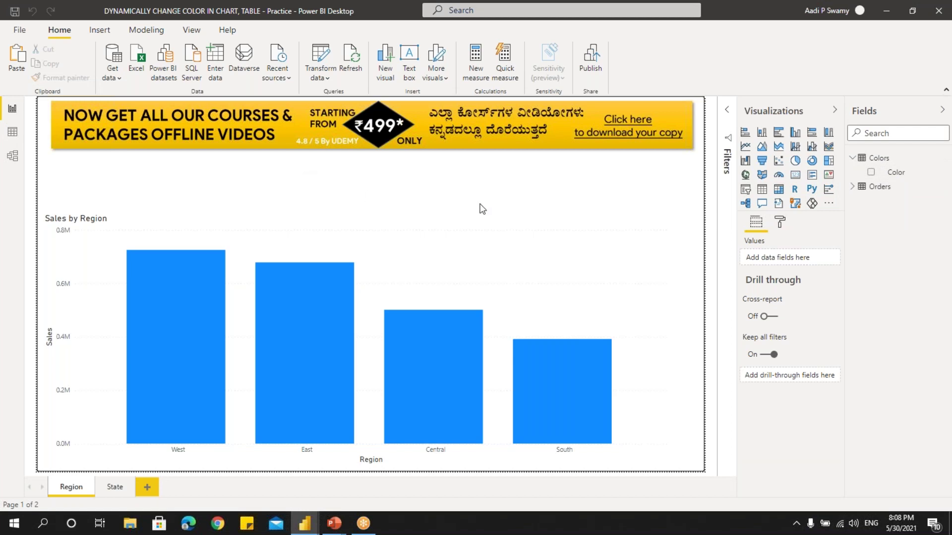
{"action": "left_click", "coordinate": [746, 191]}
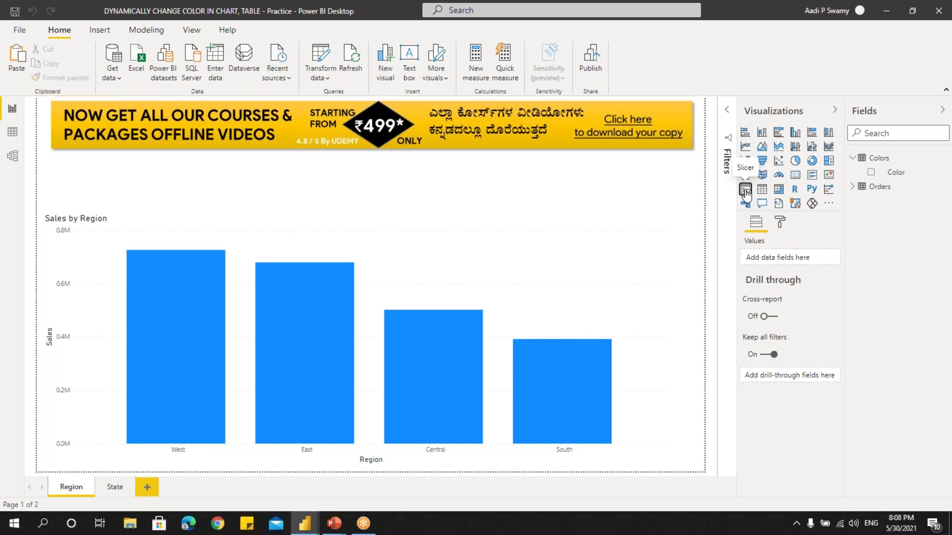
{"action": "left_click_drag", "start_coordinate": [207, 183], "coordinate": [347, 187]}
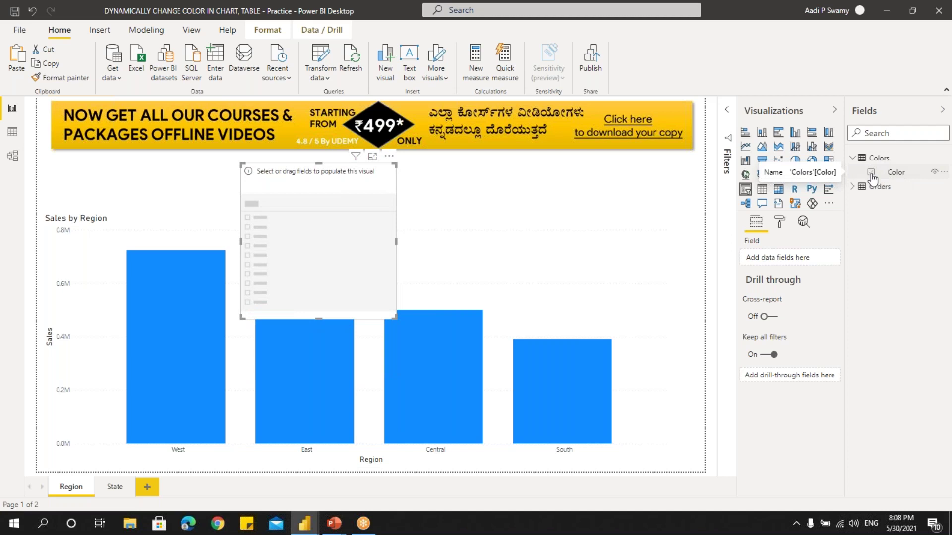
{"action": "left_click_drag", "start_coordinate": [873, 177], "coordinate": [781, 263]}
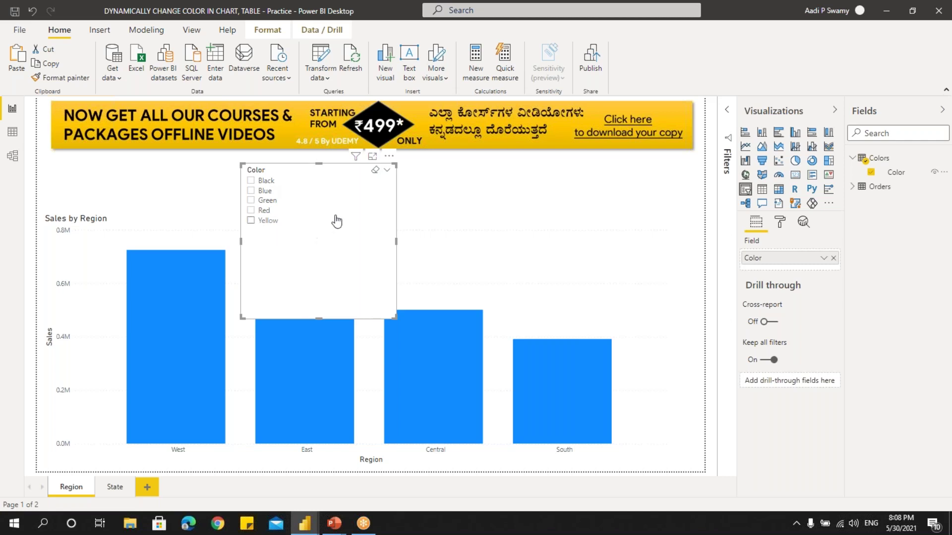
Change the Color slicer from a list to a dropdown and resize it to a wider, much shorter box
{"action": "left_click", "coordinate": [387, 173]}
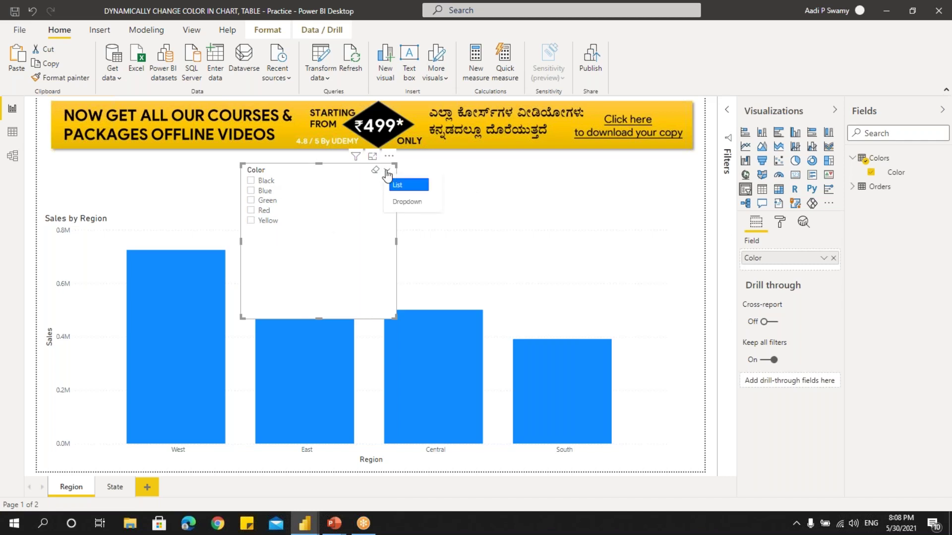
{"action": "left_click", "coordinate": [399, 201]}
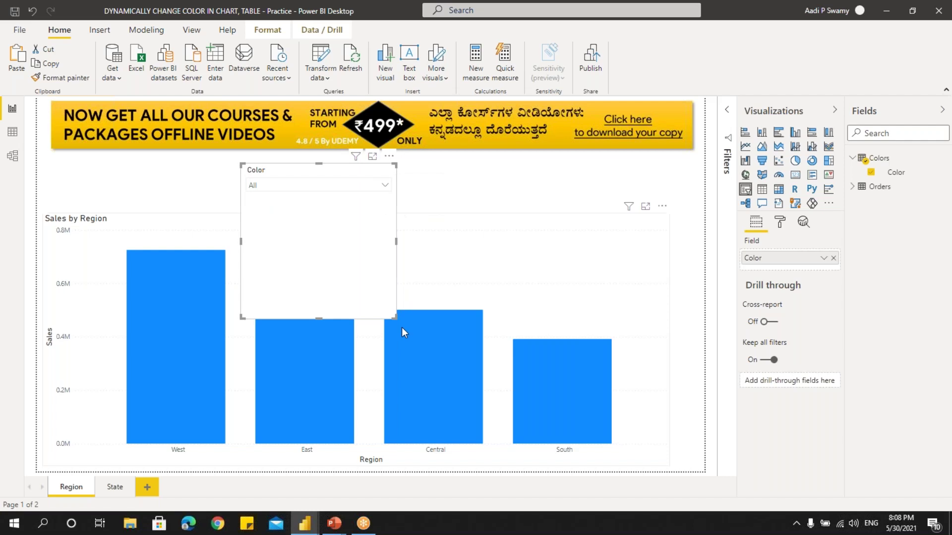
{"action": "left_click_drag", "start_coordinate": [395, 318], "coordinate": [434, 226]}
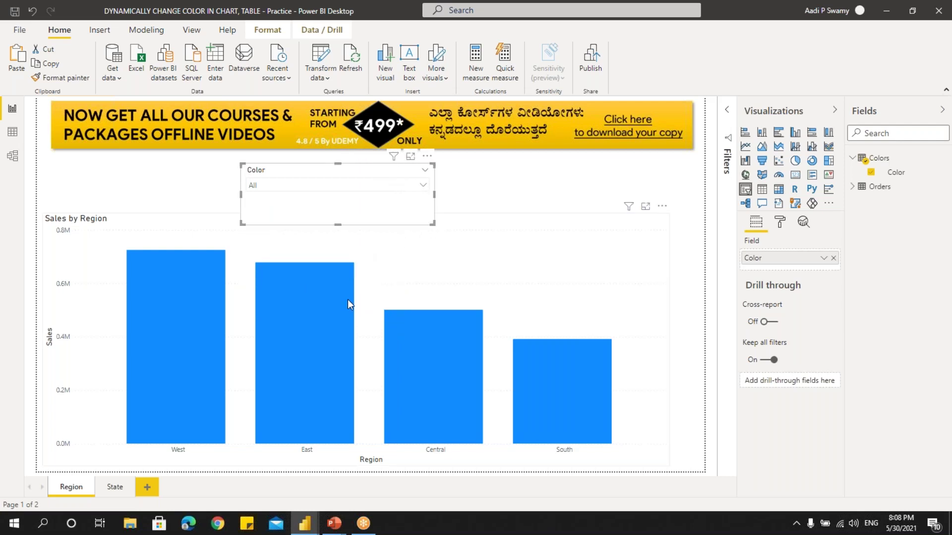
Turn on single selection for the Color slicer in its selection controls
{"action": "left_click", "coordinate": [781, 224]}
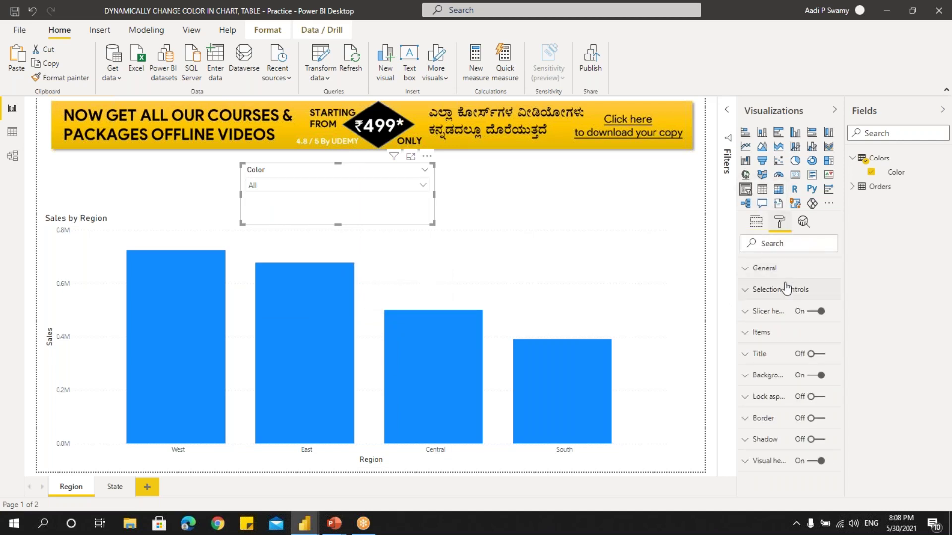
{"action": "left_click", "coordinate": [785, 289]}
{"action": "left_click", "coordinate": [777, 329]}
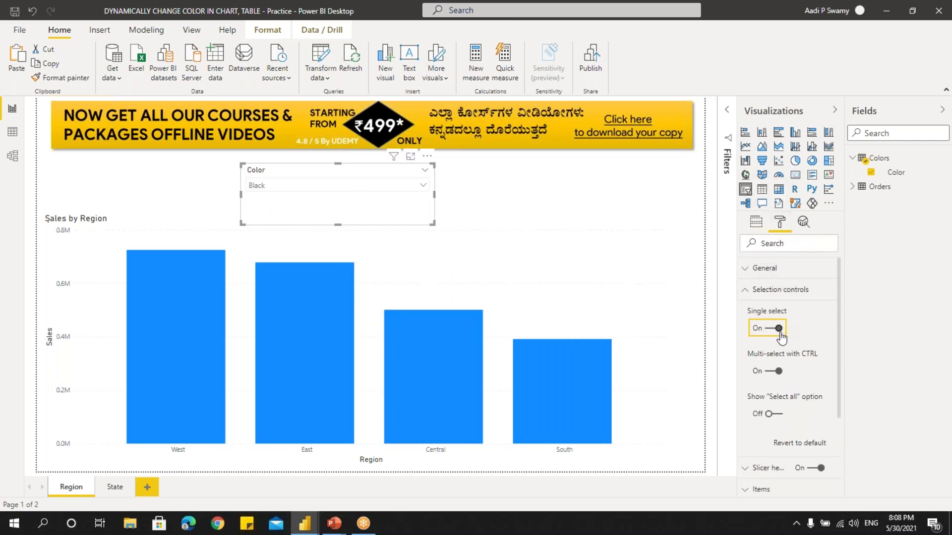
{"action": "left_click", "coordinate": [773, 293]}
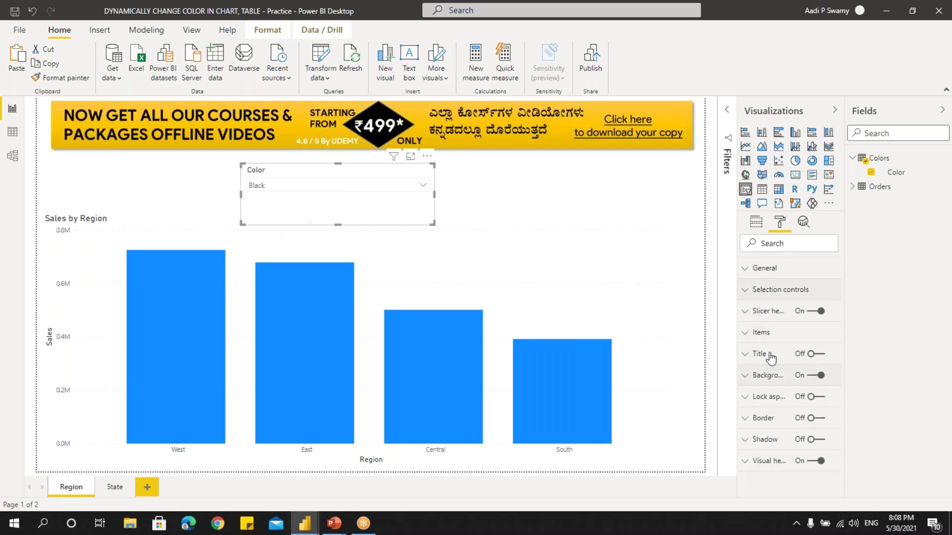
Set the text size of the Color slicer's items to 20 pt
{"action": "left_click", "coordinate": [793, 332]}
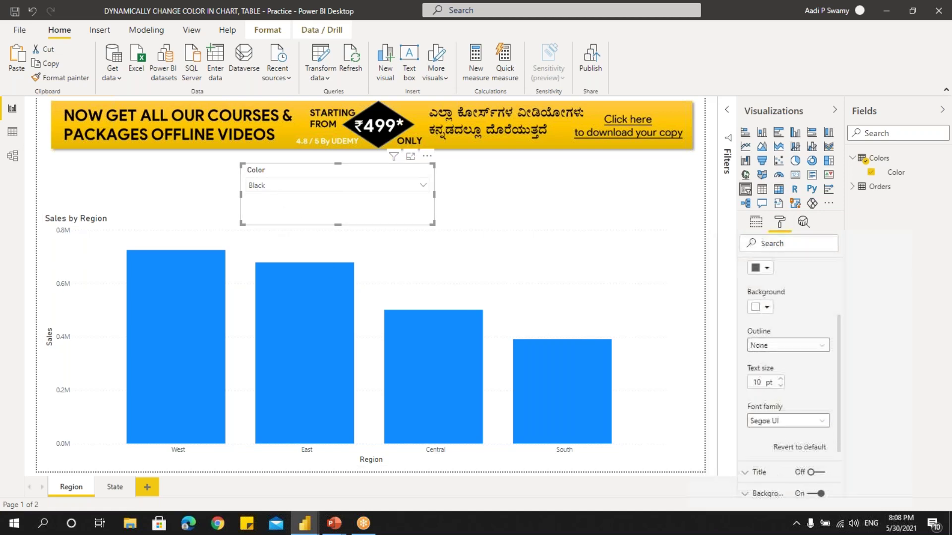
{"action": "left_click", "coordinate": [761, 429]}
{"action": "type", "text": "2"}
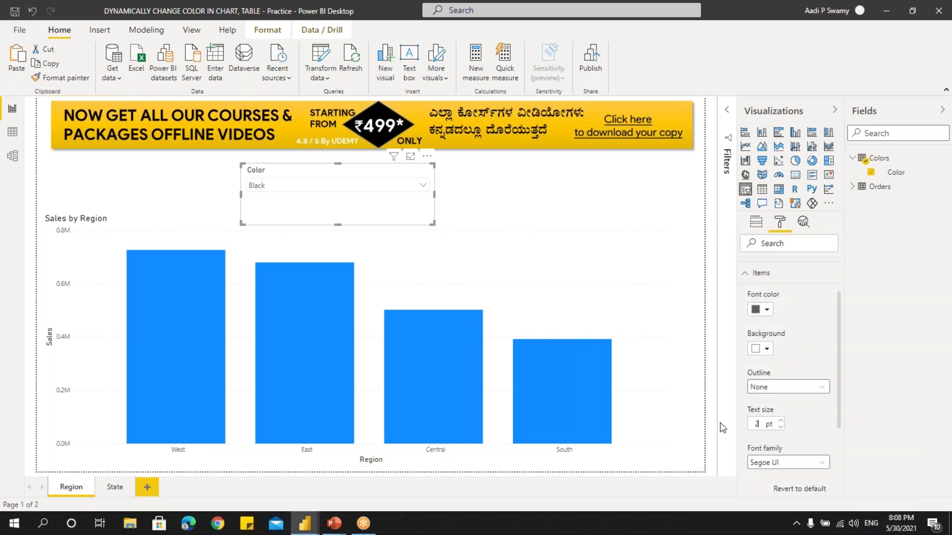
{"action": "type", "text": "0"}
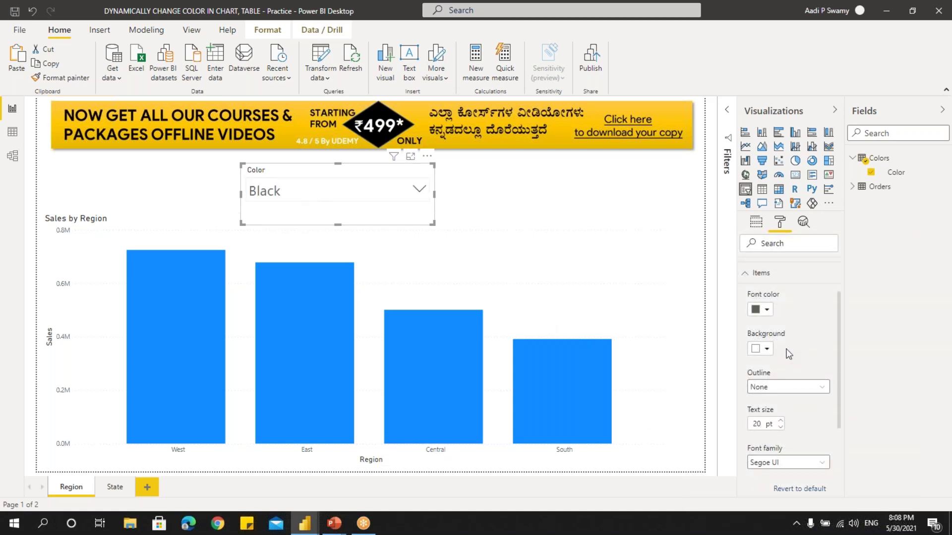
{"action": "scroll", "coordinate": [789, 353], "scroll_direction": "up", "scroll_amount": 2}
{"action": "left_click", "coordinate": [772, 333]}
Set the Color slicer's header text size to 20 pt and widen the slicer slightly
{"action": "left_click", "coordinate": [768, 311]}
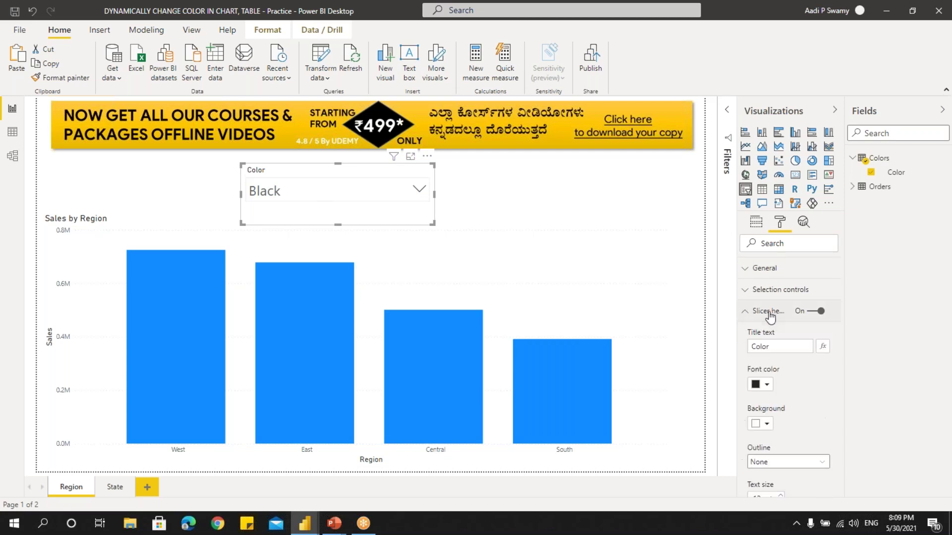
{"action": "scroll", "coordinate": [788, 347], "scroll_direction": "down", "scroll_amount": 3}
{"action": "left_click", "coordinate": [759, 380]}
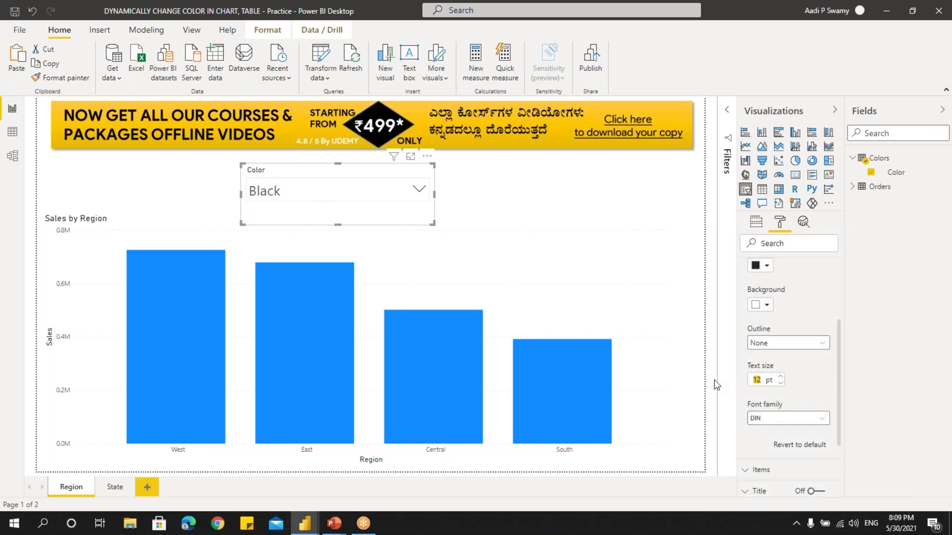
{"action": "type", "text": "20"}
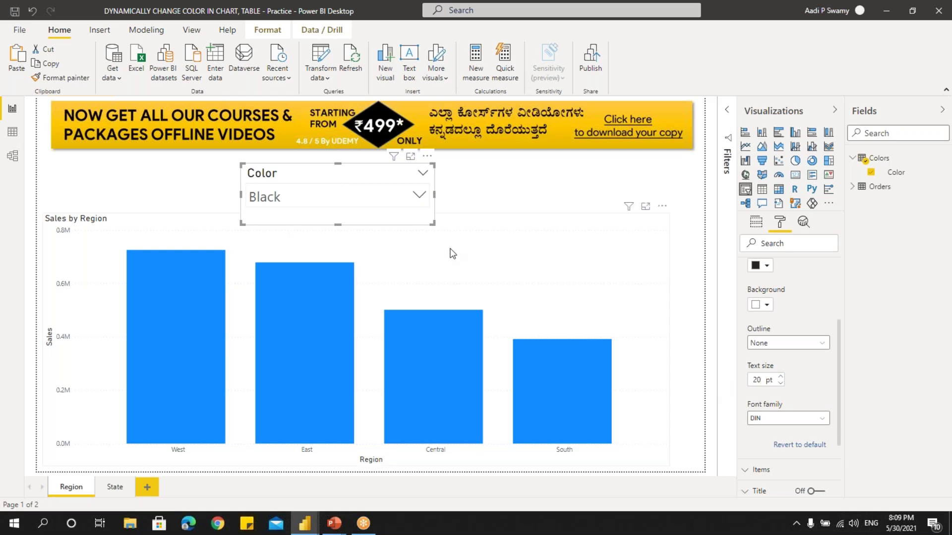
{"action": "left_click_drag", "start_coordinate": [434, 224], "coordinate": [480, 221]}
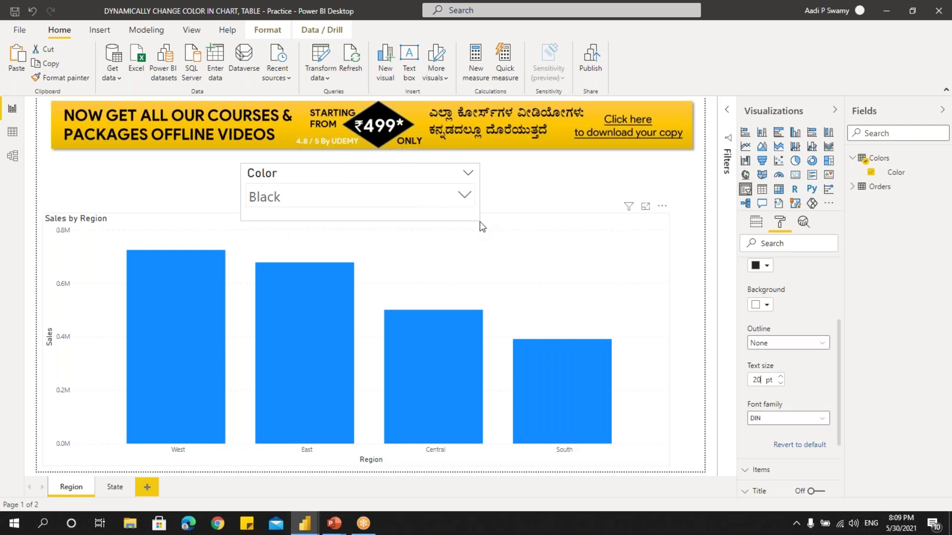
{"action": "left_click", "coordinate": [353, 218]}
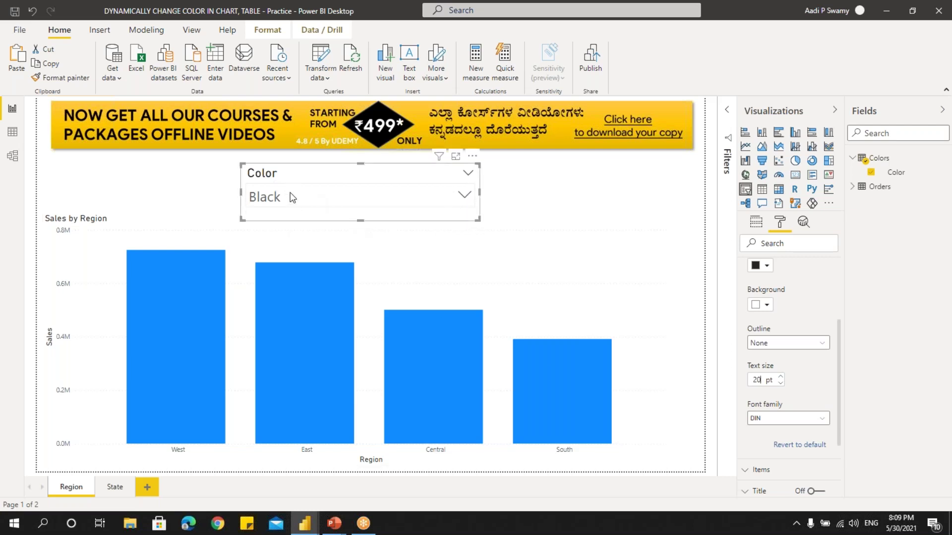
Test the Color slicer by choosing Blue and switching back to Black
{"action": "left_click", "coordinate": [463, 193]}
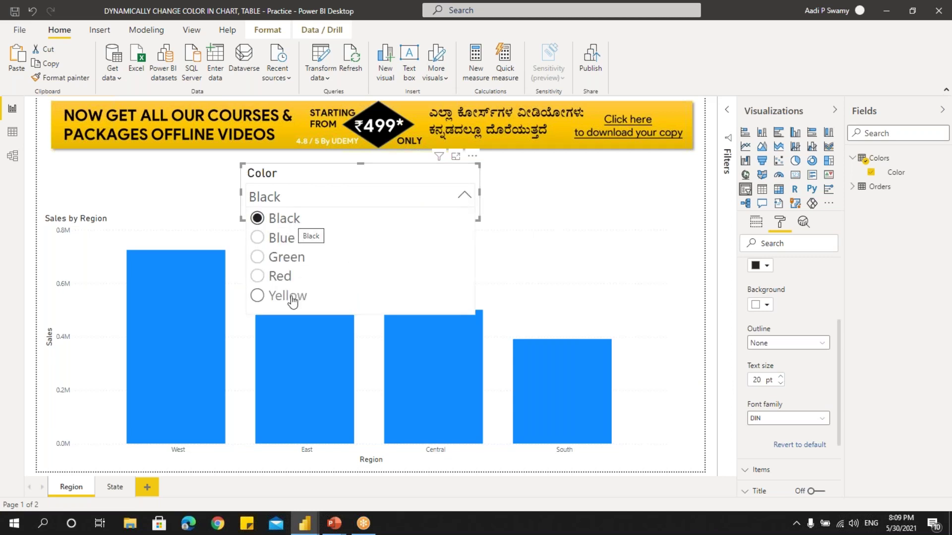
{"action": "left_click", "coordinate": [279, 241]}
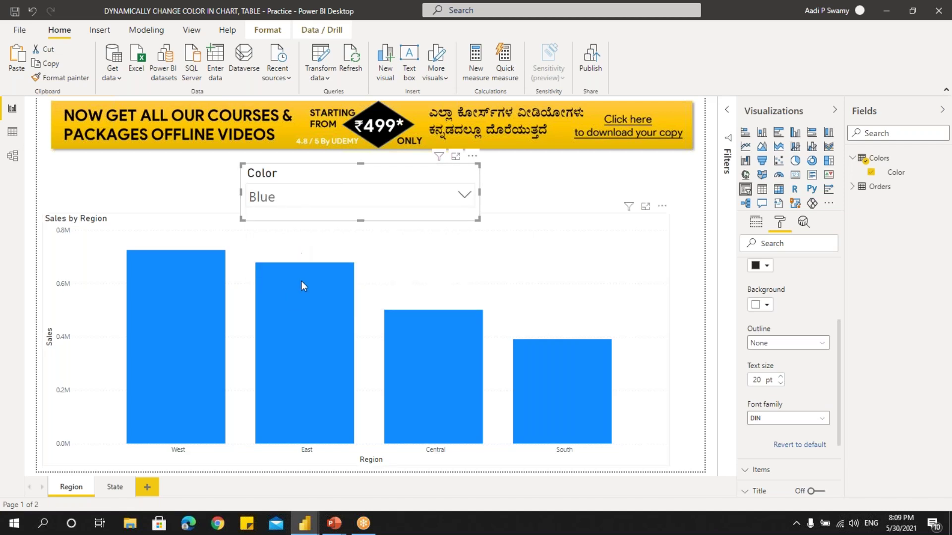
{"action": "left_click", "coordinate": [464, 197]}
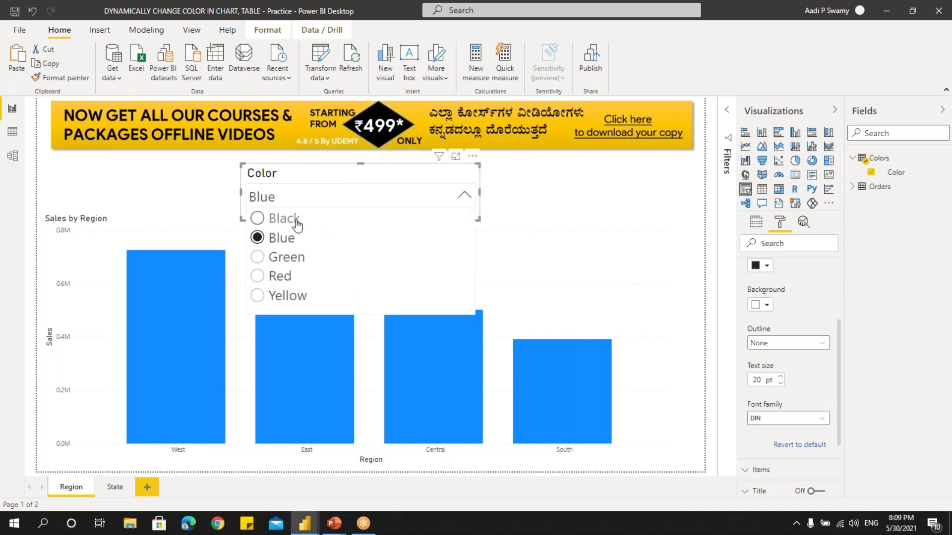
{"action": "left_click", "coordinate": [284, 219]}
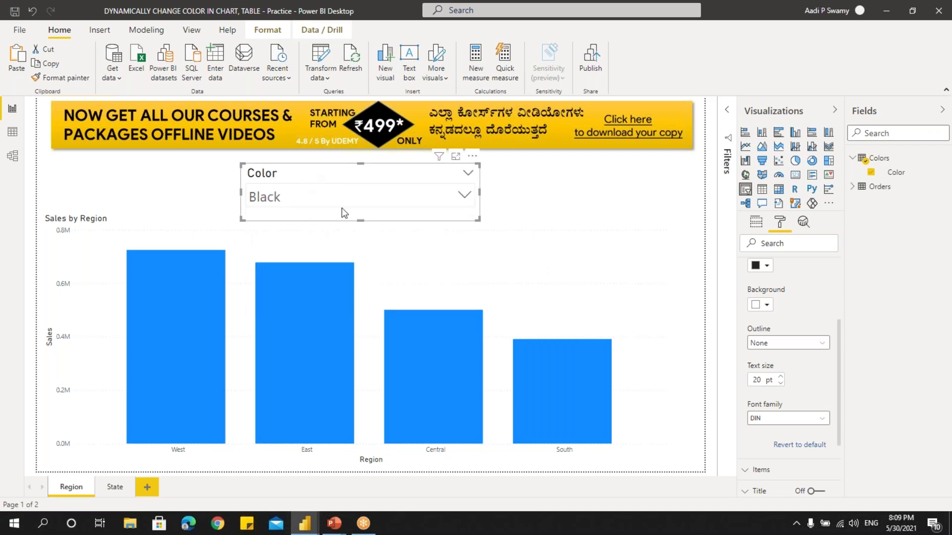
Open the conditional formatting settings for the default data color of the Sales by Region chart
{"action": "left_click", "coordinate": [539, 245]}
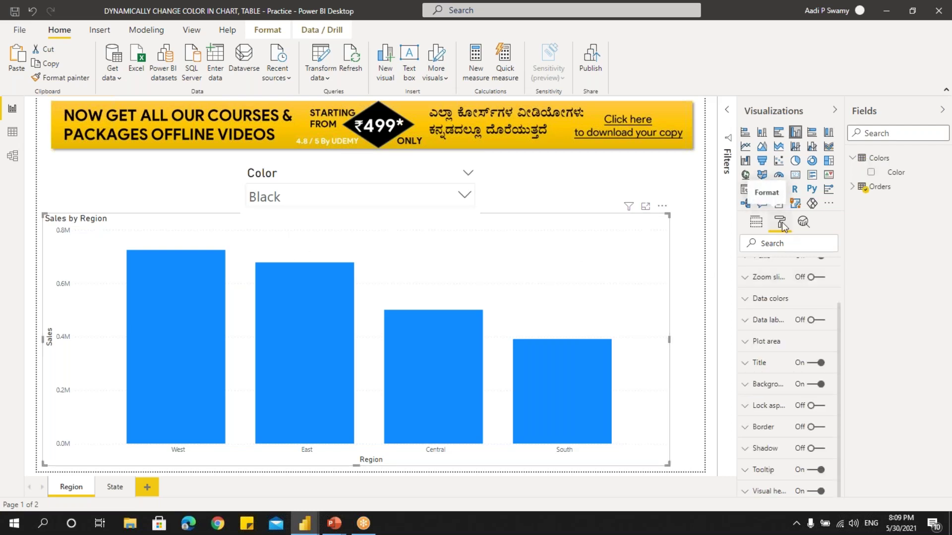
{"action": "scroll", "coordinate": [786, 382], "scroll_direction": "up", "scroll_amount": 2}
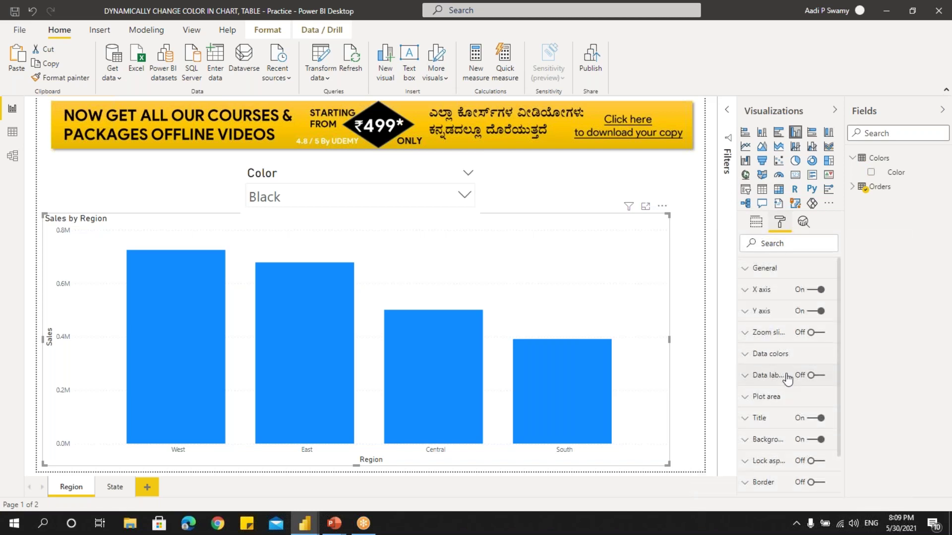
{"action": "scroll", "coordinate": [757, 356], "scroll_direction": "down", "scroll_amount": 2}
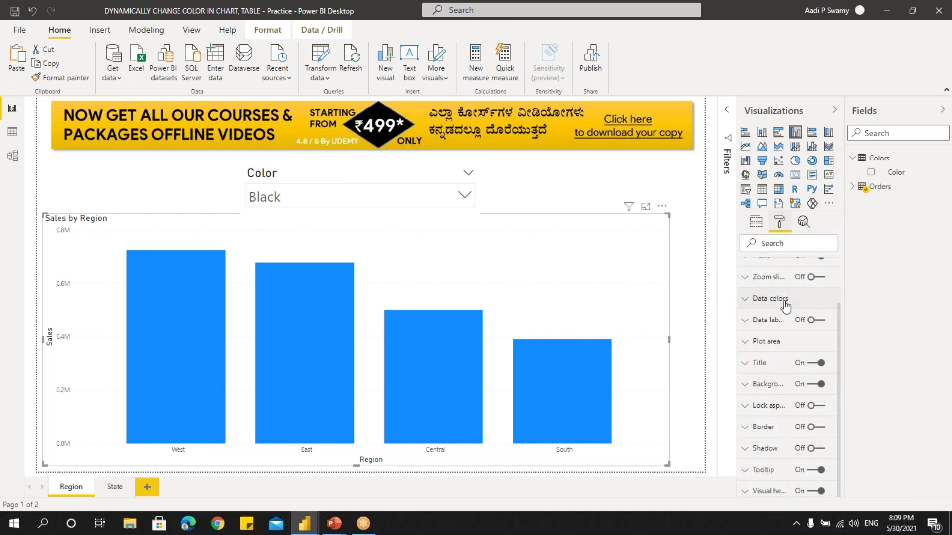
{"action": "left_click", "coordinate": [770, 301]}
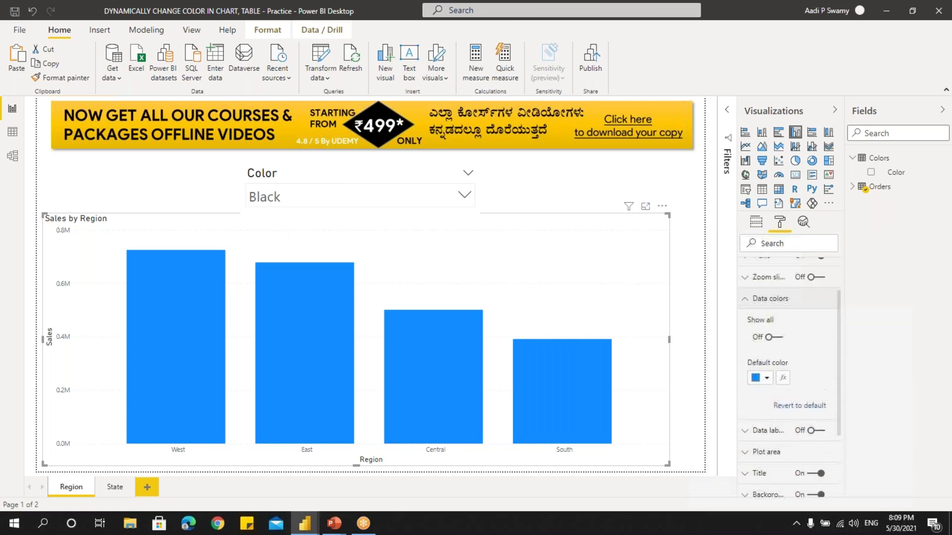
{"action": "scroll", "coordinate": [778, 362], "scroll_direction": "down", "scroll_amount": 1}
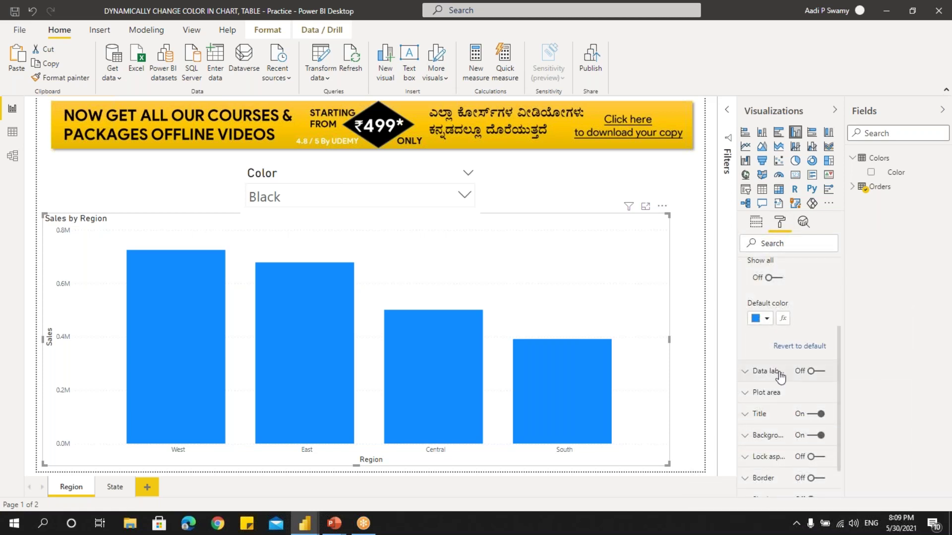
{"action": "left_click", "coordinate": [783, 319]}
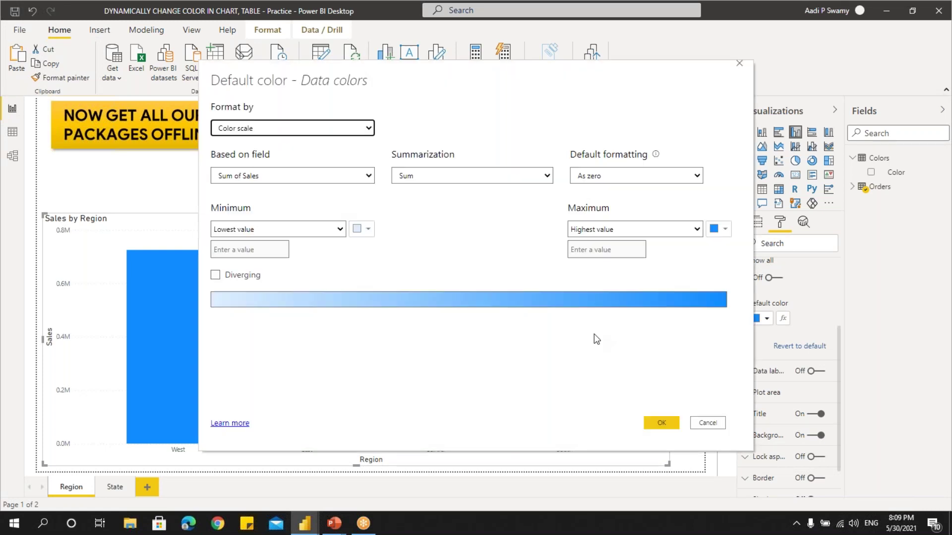
Format the chart's default color by field value, based on the Color field of the Colors table, and apply it
{"action": "left_click", "coordinate": [252, 128]}
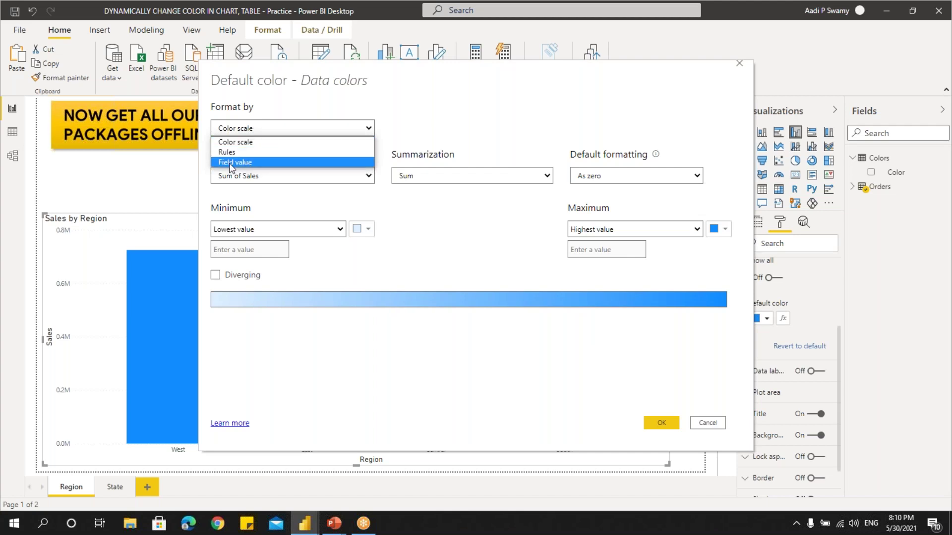
{"action": "left_click", "coordinate": [244, 164]}
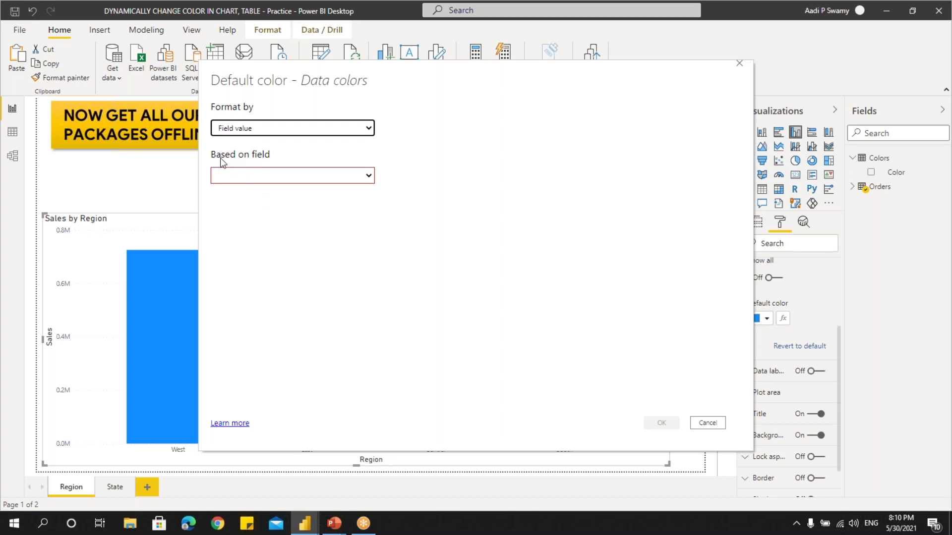
{"action": "left_click", "coordinate": [261, 174]}
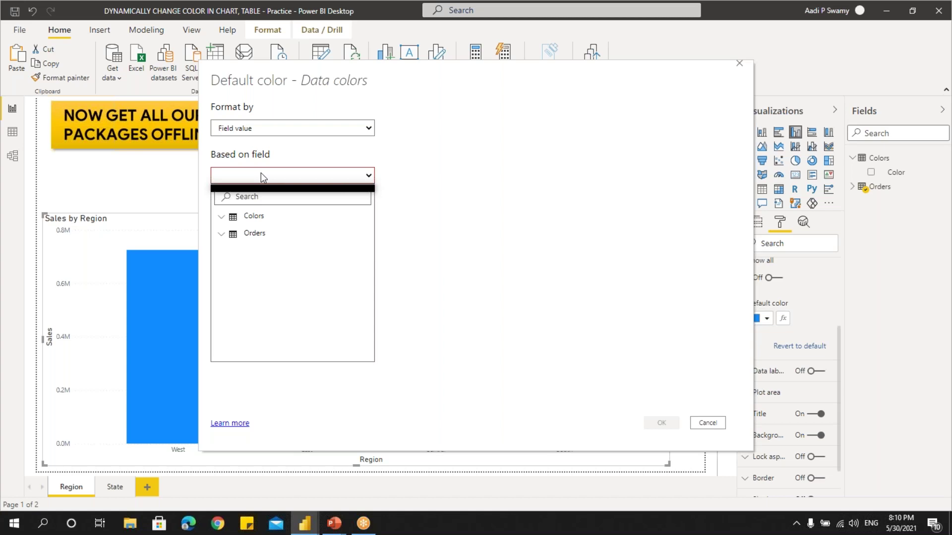
{"action": "left_click", "coordinate": [222, 218]}
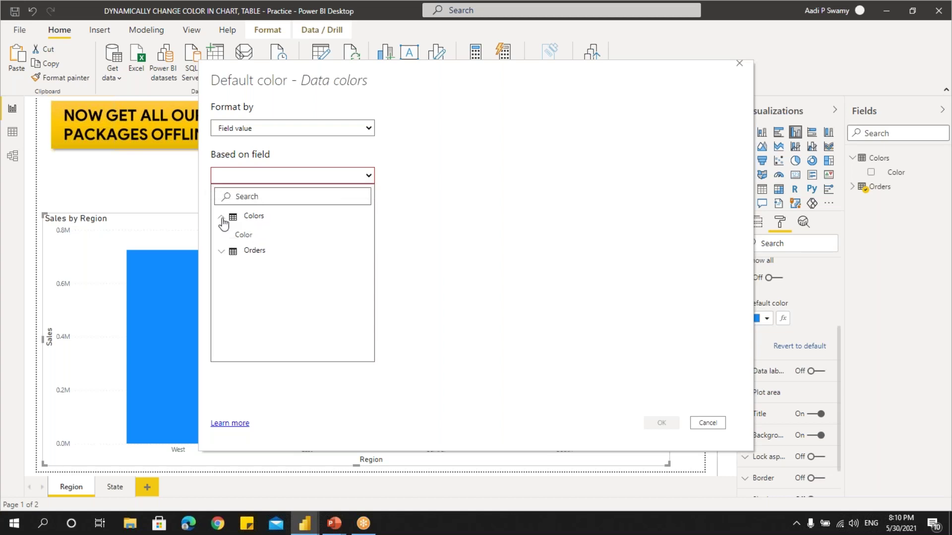
{"action": "left_click", "coordinate": [248, 240]}
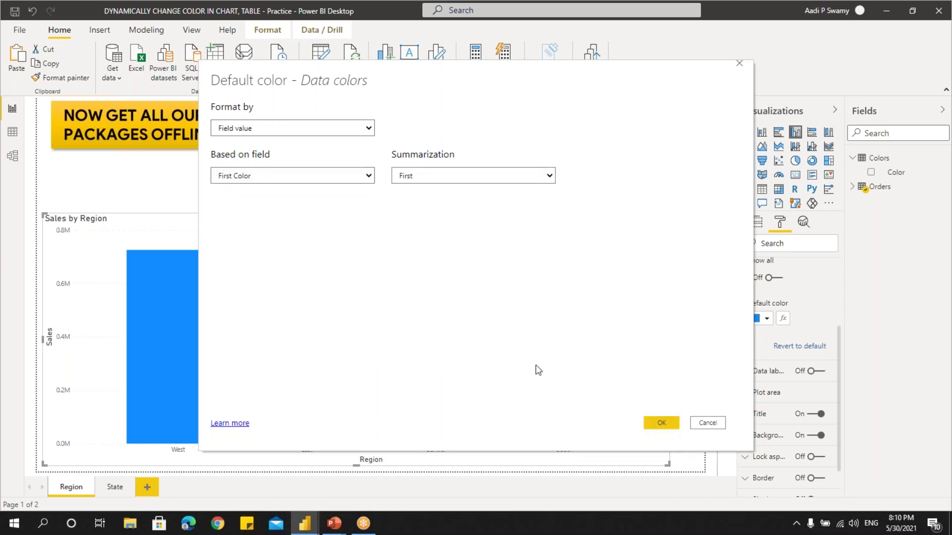
{"action": "left_click", "coordinate": [663, 423]}
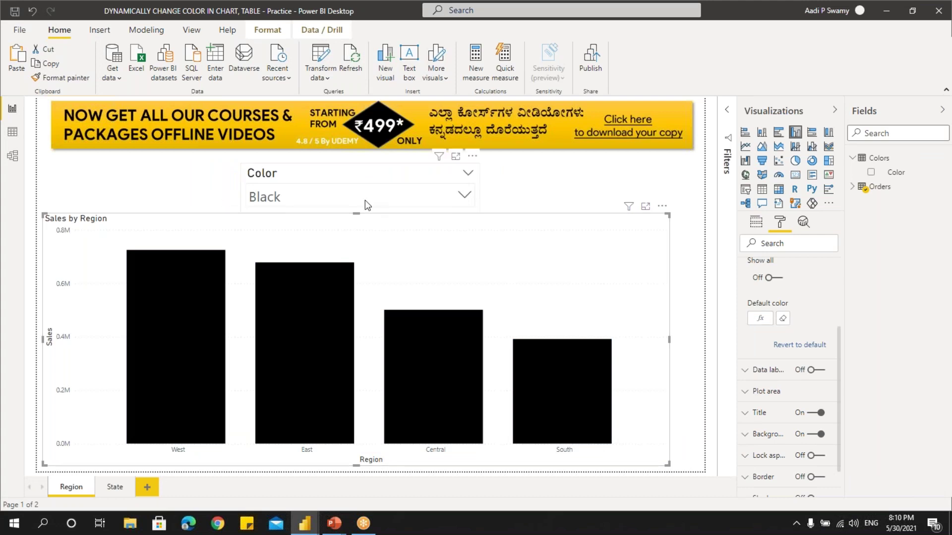
Check the chart's dynamic color by choosing Blue, Green, Red, Yellow and finally Black in the Color slicer
{"action": "left_click", "coordinate": [329, 199]}
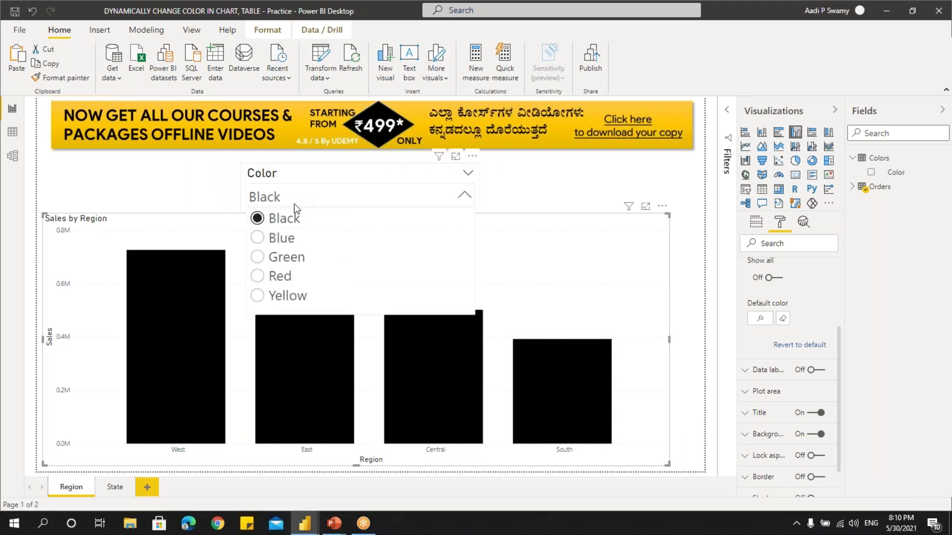
{"action": "left_click", "coordinate": [279, 240]}
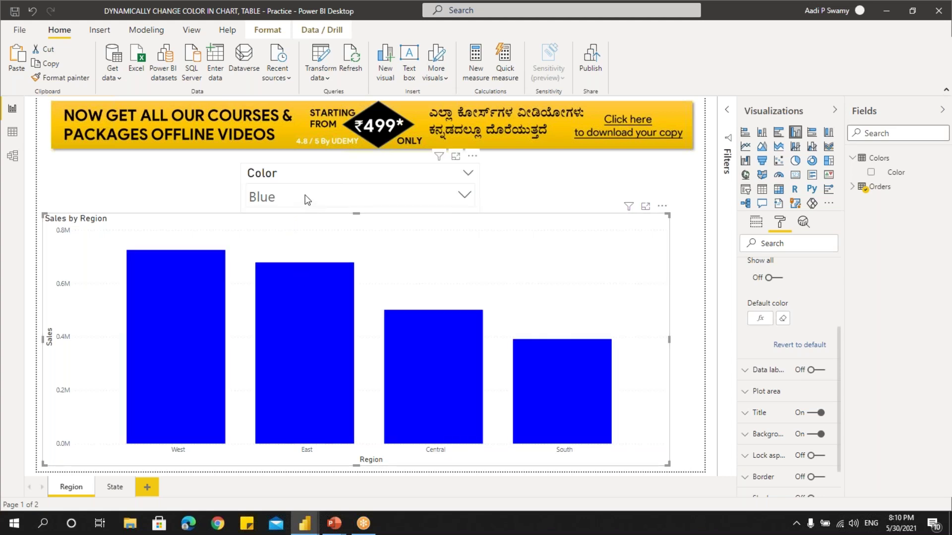
{"action": "left_click", "coordinate": [306, 199]}
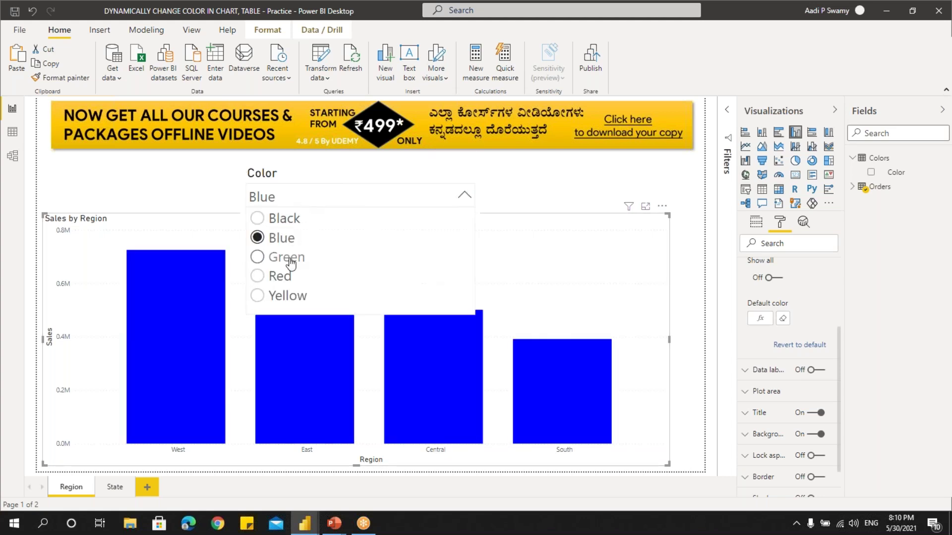
{"action": "left_click", "coordinate": [285, 259]}
{"action": "left_click", "coordinate": [302, 198]}
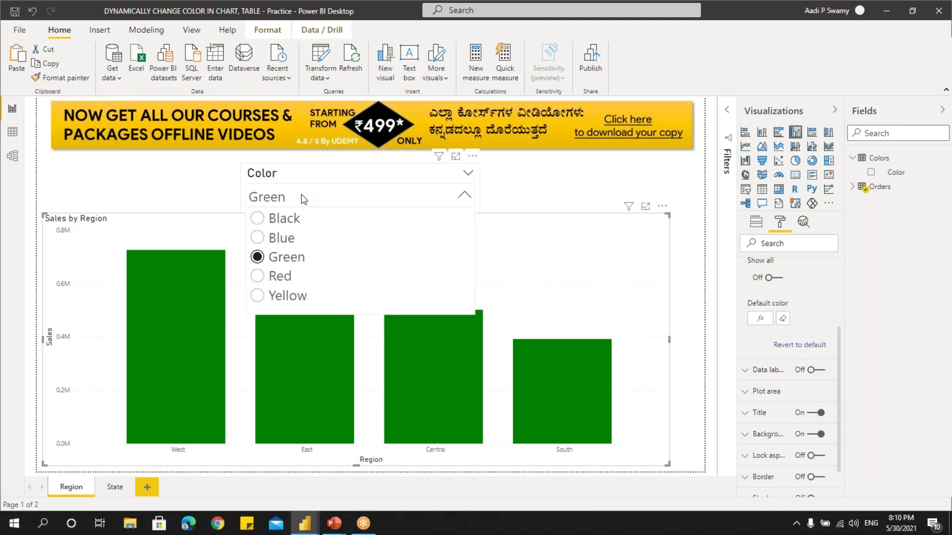
{"action": "left_click", "coordinate": [280, 276]}
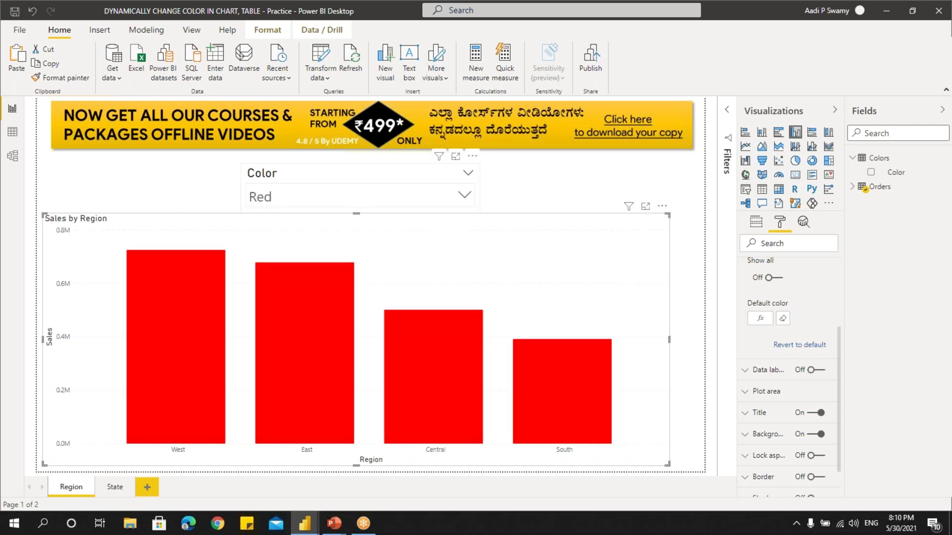
{"action": "left_click", "coordinate": [292, 197]}
{"action": "left_click", "coordinate": [293, 297]}
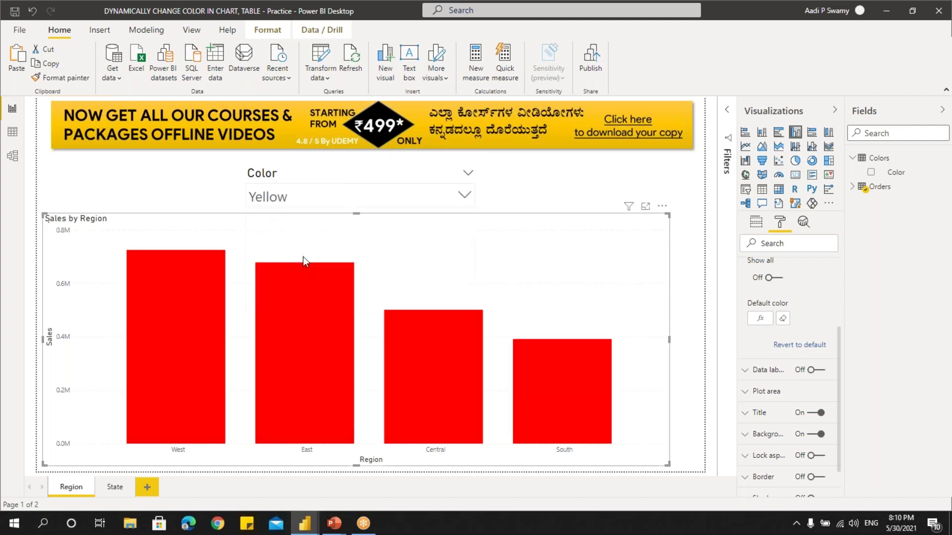
{"action": "left_click", "coordinate": [291, 196]}
{"action": "left_click", "coordinate": [296, 224]}
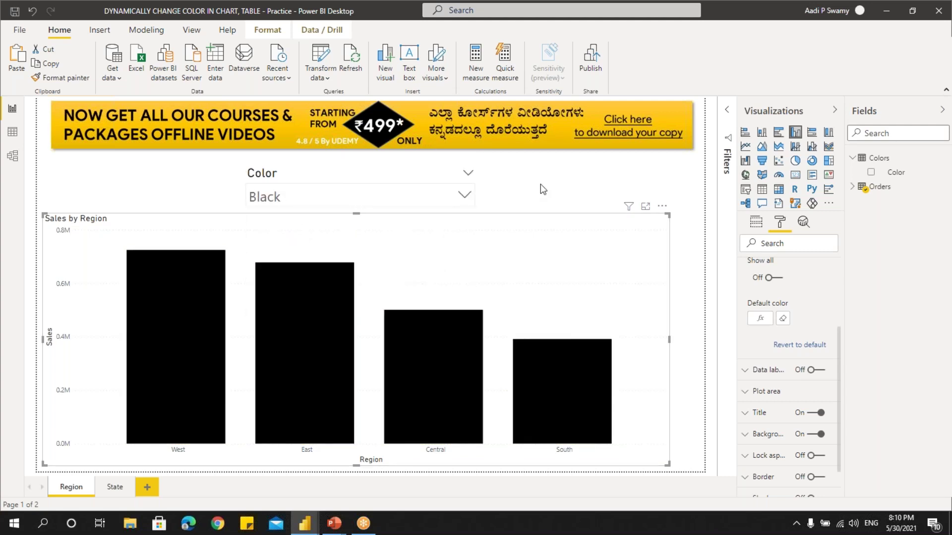
{"action": "left_click", "coordinate": [329, 193]}
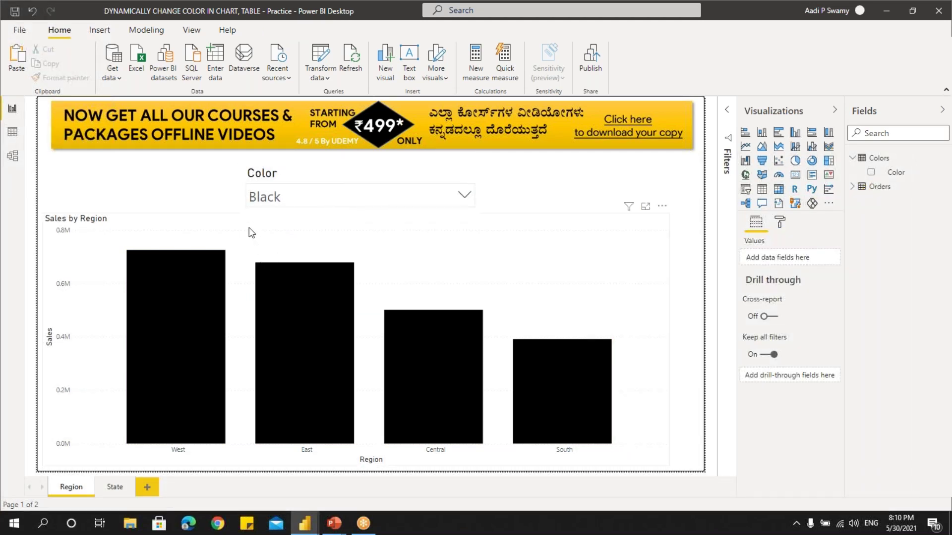
Copy the Color slicer from the Region page to the State page without keeping the two slicers in sync
{"action": "left_click", "coordinate": [217, 222]}
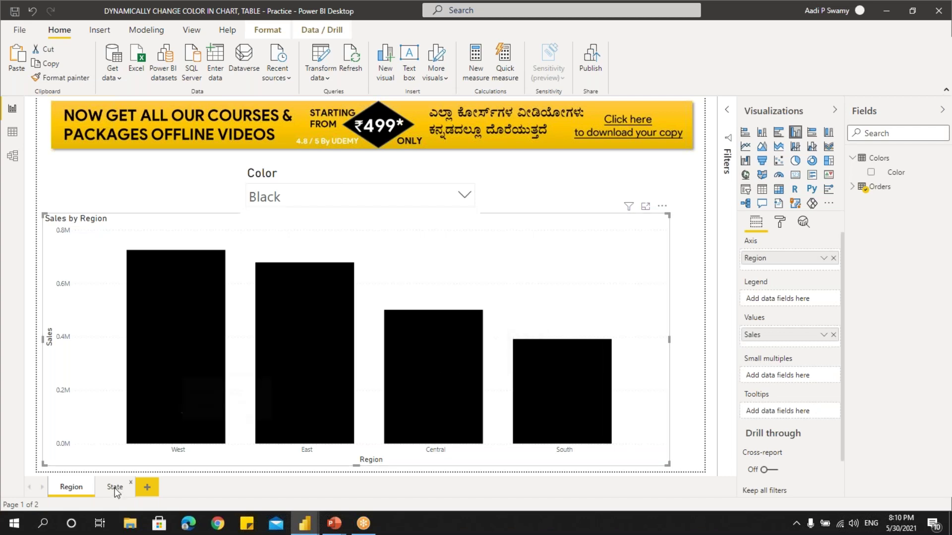
{"action": "key", "text": "ctrl+Page_Down"}
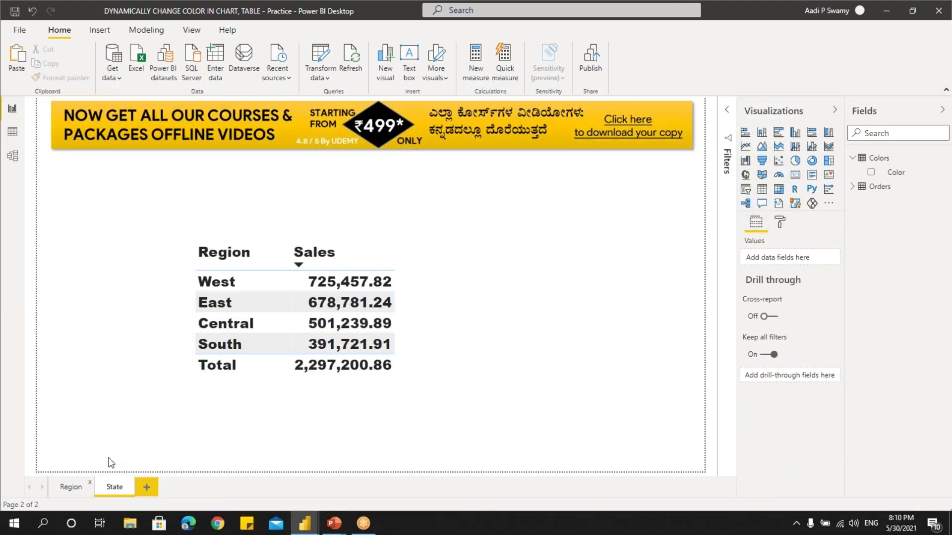
{"action": "key", "text": "ctrl+Page_Up"}
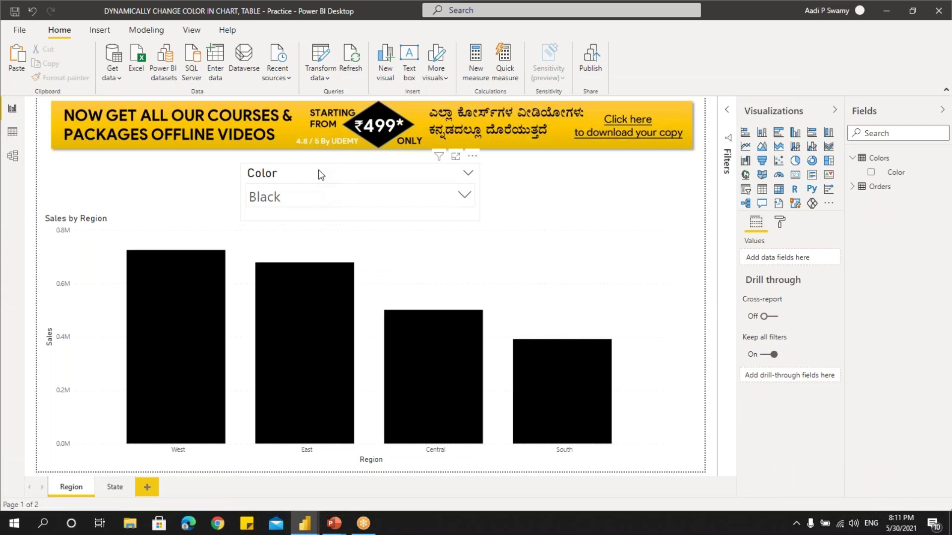
{"action": "left_click", "coordinate": [318, 170]}
{"action": "key", "text": "ctrl+c"}
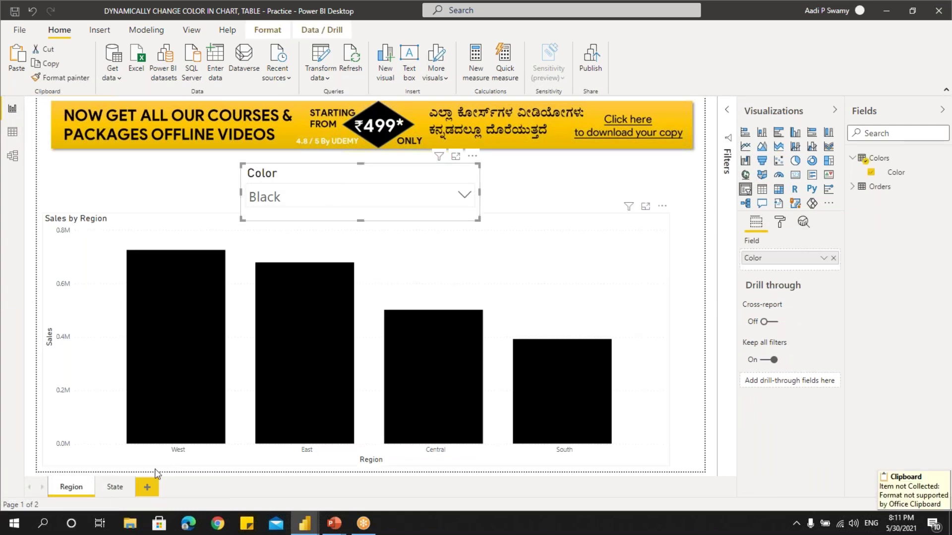
{"action": "left_click", "coordinate": [113, 487]}
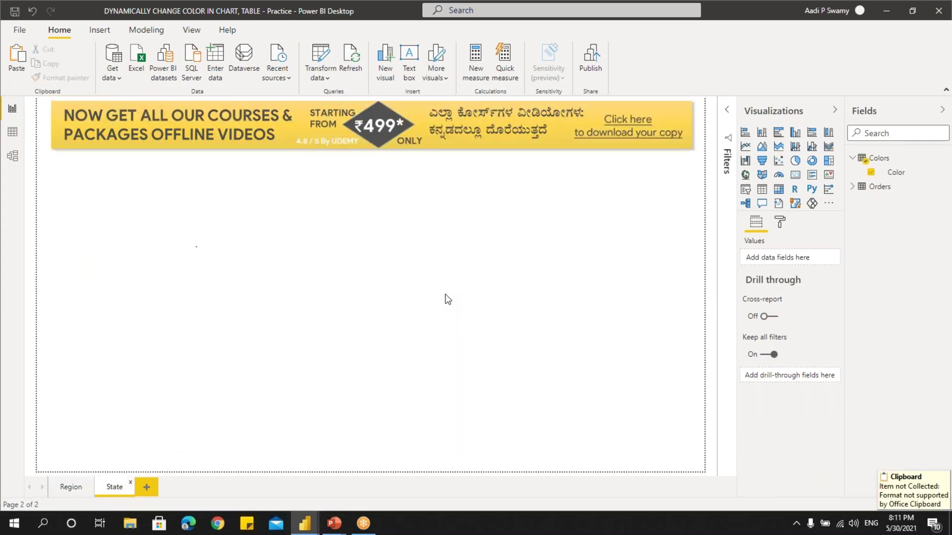
{"action": "left_click", "coordinate": [407, 184]}
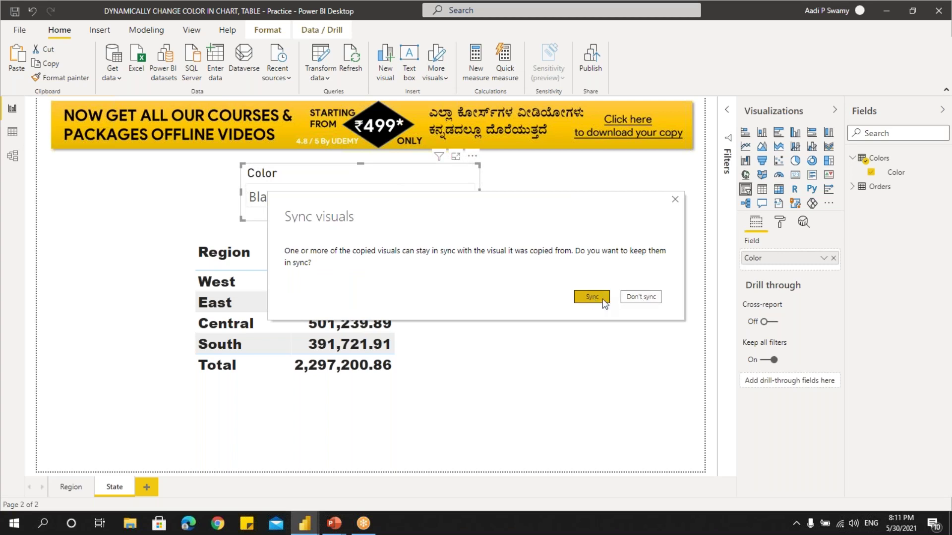
{"action": "left_click", "coordinate": [644, 298]}
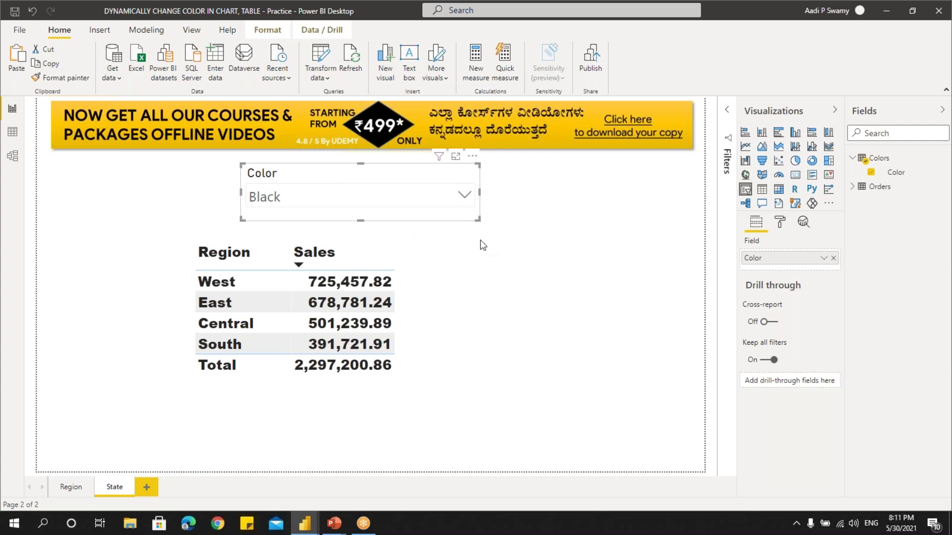
Place the Color slicer beside the State page's table, switch it to a list and enlarge it to fit all five colors
{"action": "left_click_drag", "start_coordinate": [325, 187], "coordinate": [491, 242]}
{"action": "left_click", "coordinate": [641, 238]}
{"action": "left_click", "coordinate": [608, 254]}
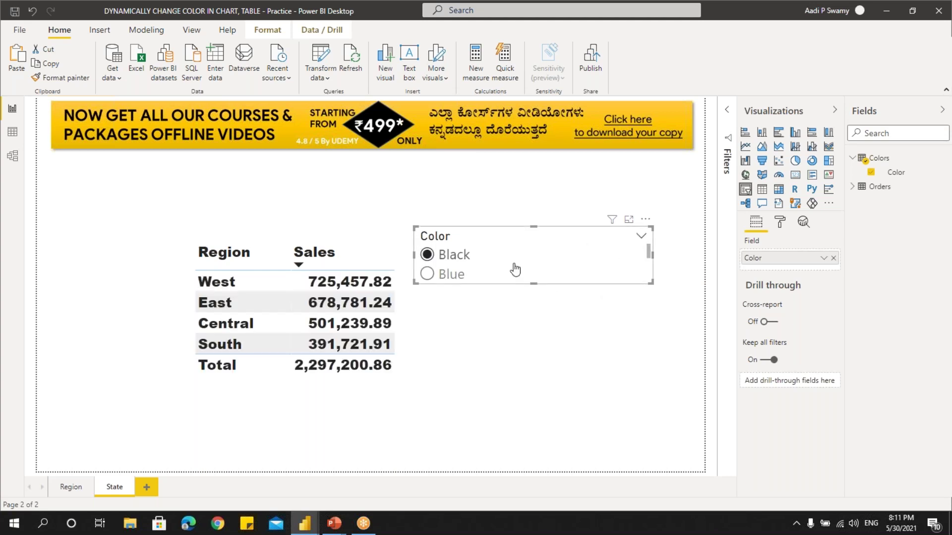
{"action": "left_click_drag", "start_coordinate": [504, 242], "coordinate": [520, 224]}
{"action": "left_click_drag", "start_coordinate": [550, 268], "coordinate": [558, 349]}
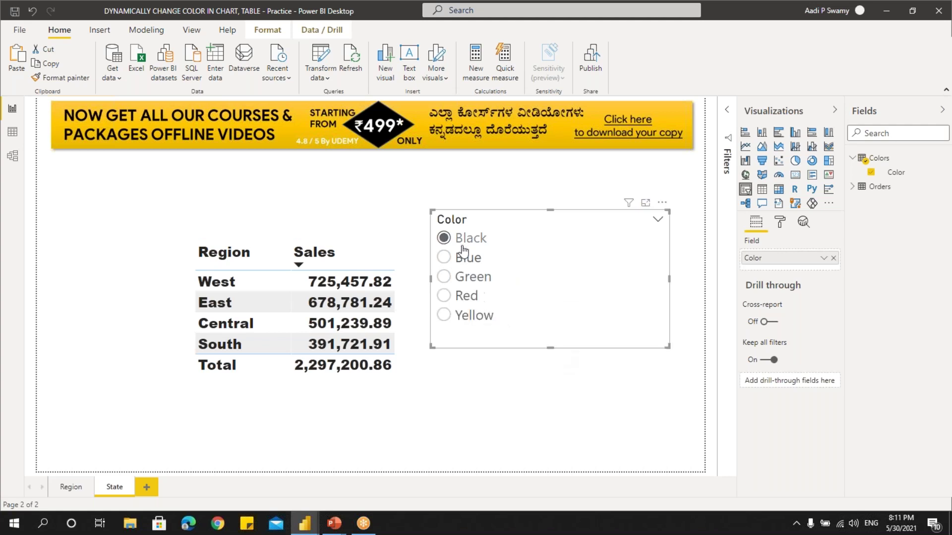
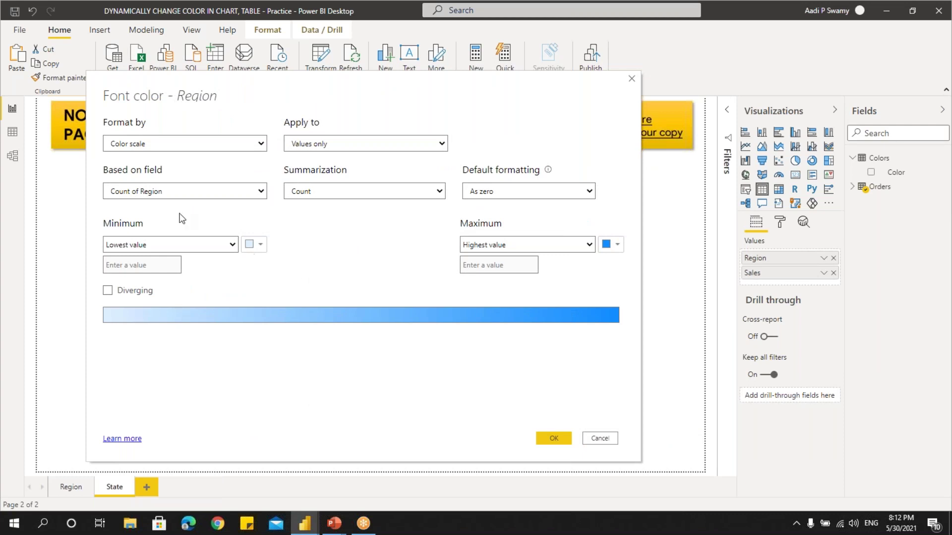
Format the font color of the table's Region column by field value, based on the Color field of the Colors table, and apply it
{"action": "left_click", "coordinate": [141, 146]}
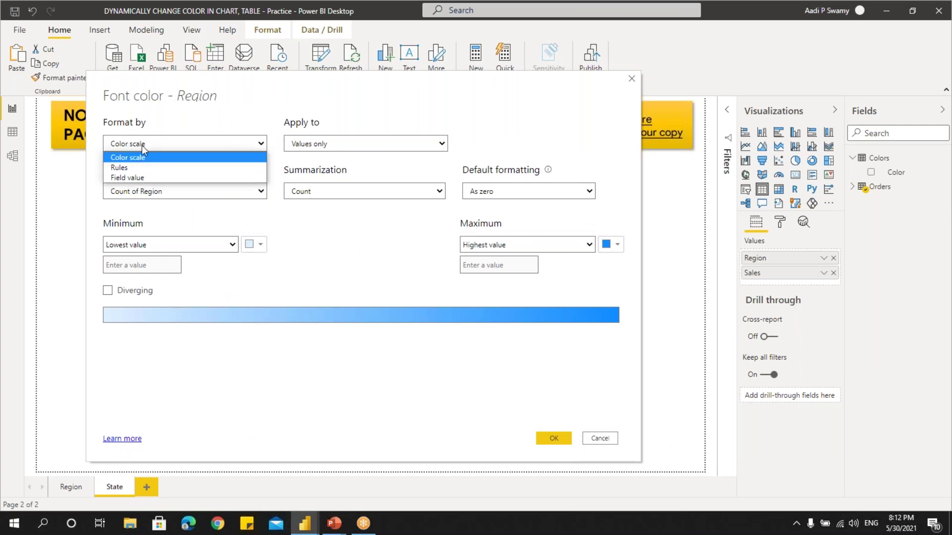
{"action": "left_click", "coordinate": [128, 178]}
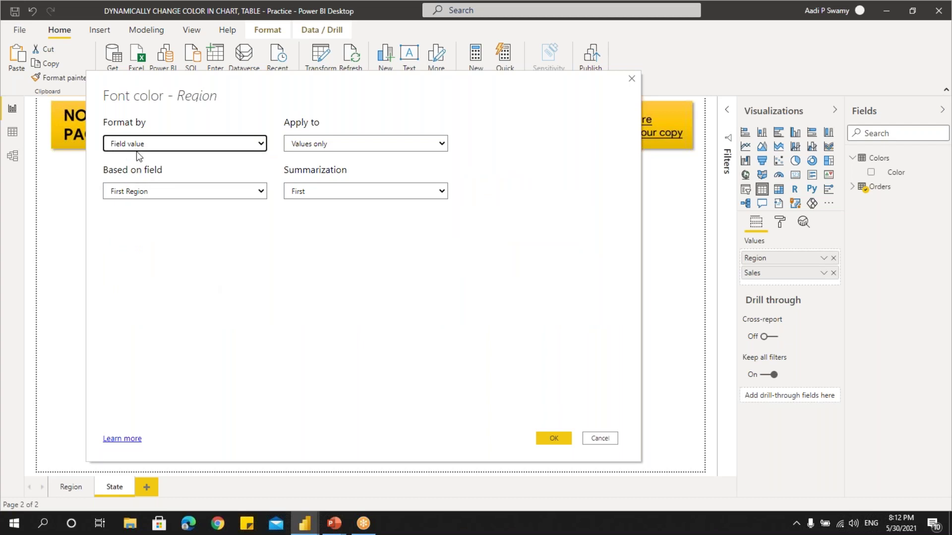
{"action": "left_click", "coordinate": [157, 191]}
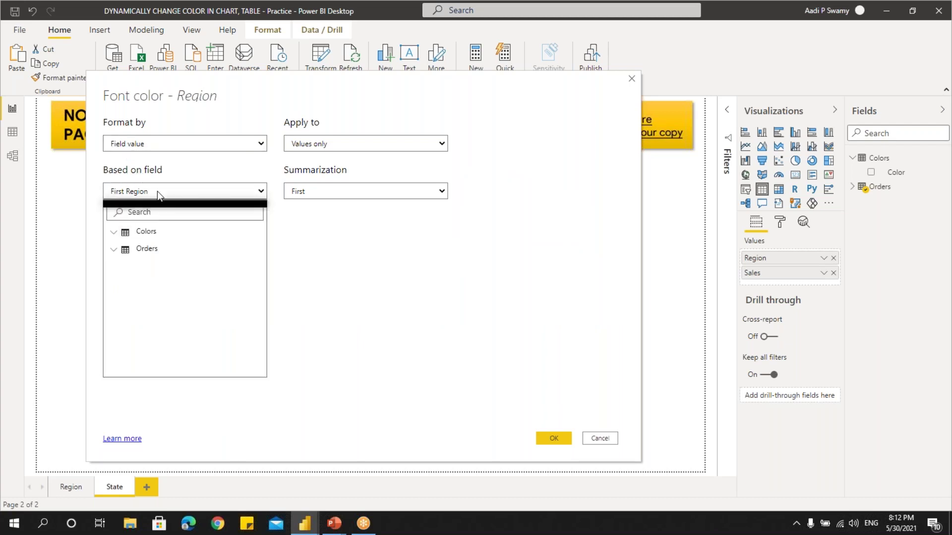
{"action": "left_click", "coordinate": [113, 233]}
{"action": "left_click", "coordinate": [137, 251]}
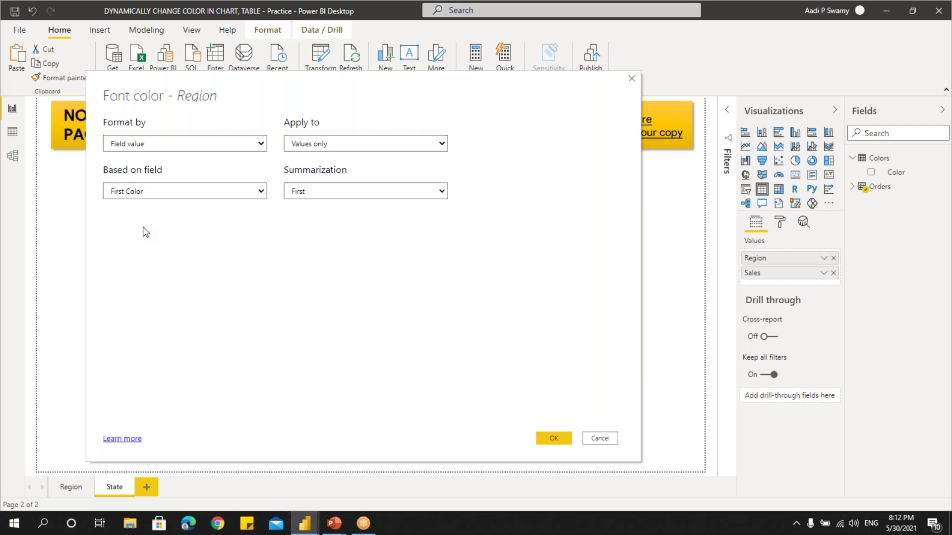
{"action": "left_click", "coordinate": [554, 439]}
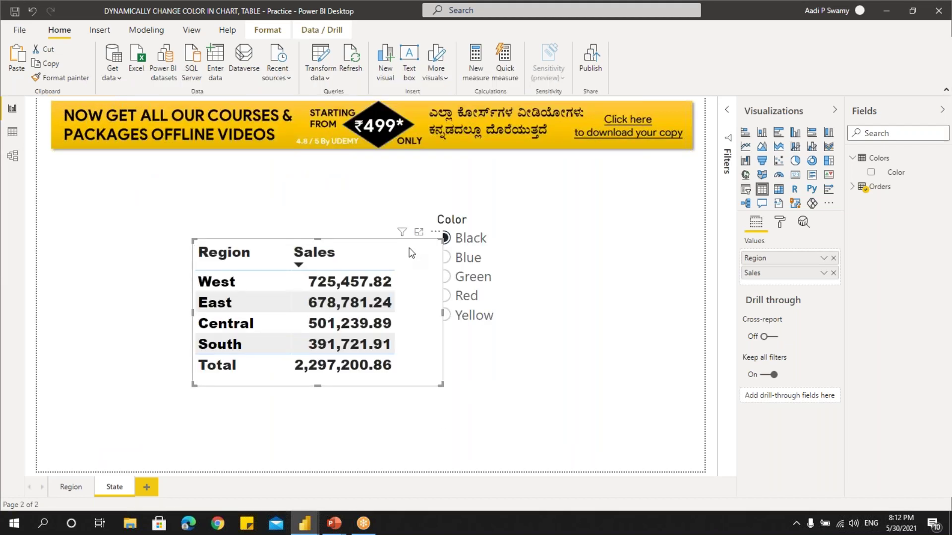
Move the Color slicer clear of the table and narrow it to fit its list of colors
{"action": "left_click_drag", "start_coordinate": [505, 218], "coordinate": [541, 224]}
{"action": "left_click_drag", "start_coordinate": [704, 287], "coordinate": [592, 288]}
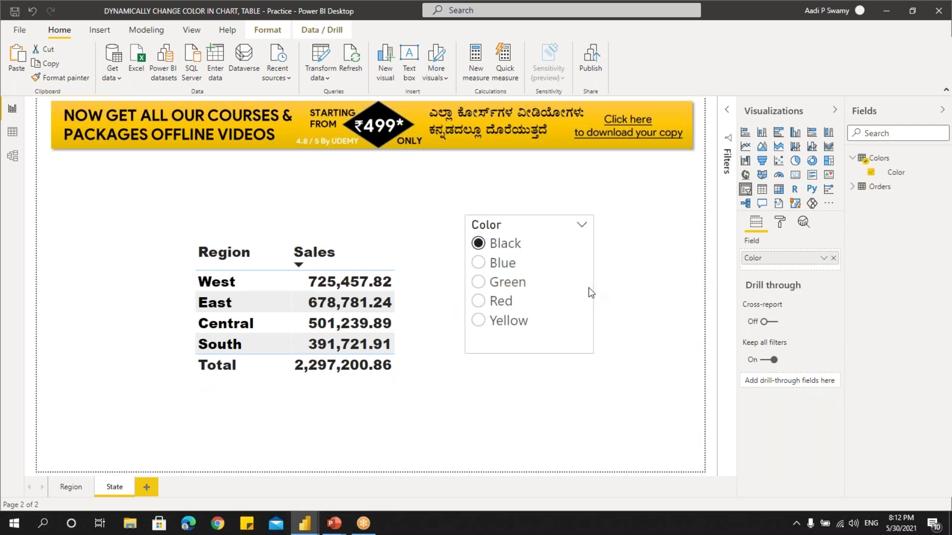
Apply conditional font color to the table's Sales values by field value, based on the Color field of the Colors table
{"action": "left_click", "coordinate": [431, 258]}
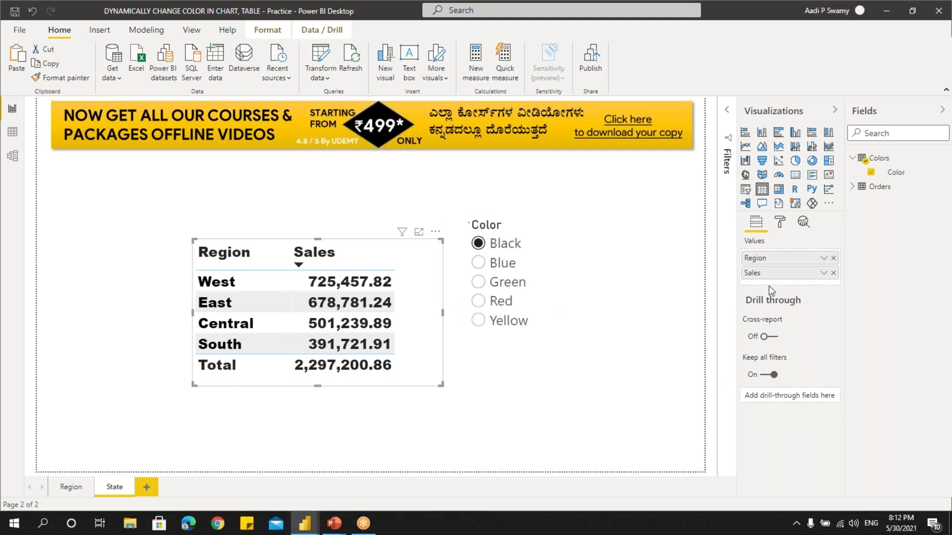
{"action": "left_click", "coordinate": [824, 273]}
{"action": "mouse_move", "coordinate": [754, 83]}
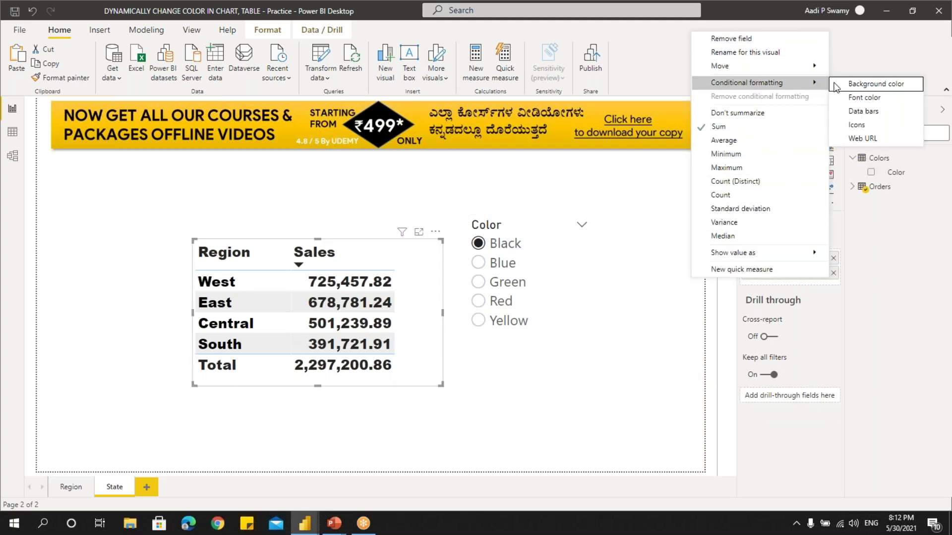
{"action": "left_click", "coordinate": [858, 98]}
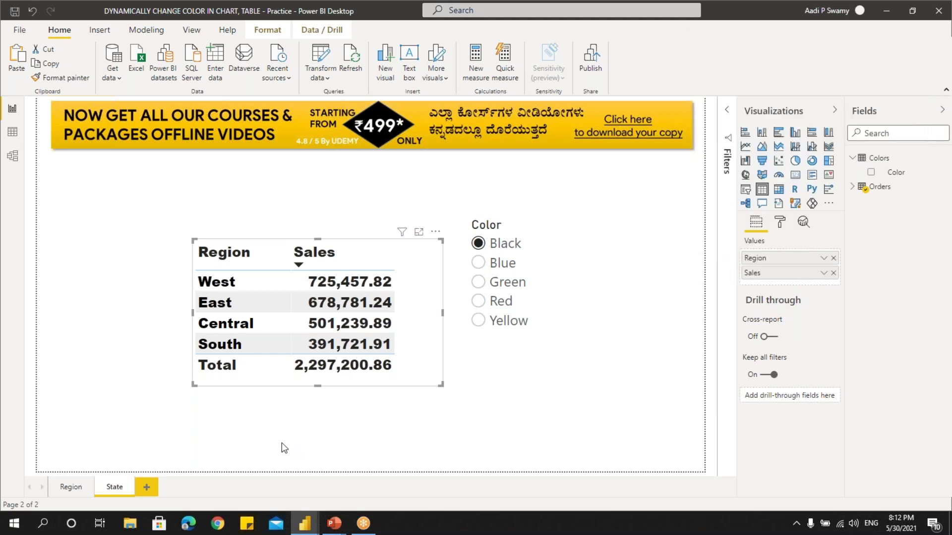
{"action": "left_click", "coordinate": [264, 134]}
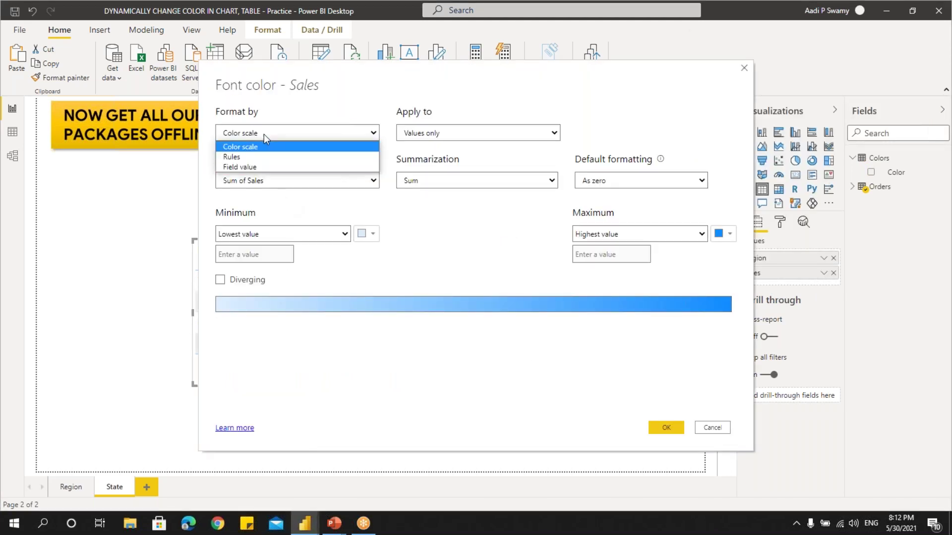
{"action": "left_click", "coordinate": [258, 167]}
{"action": "left_click", "coordinate": [261, 182]}
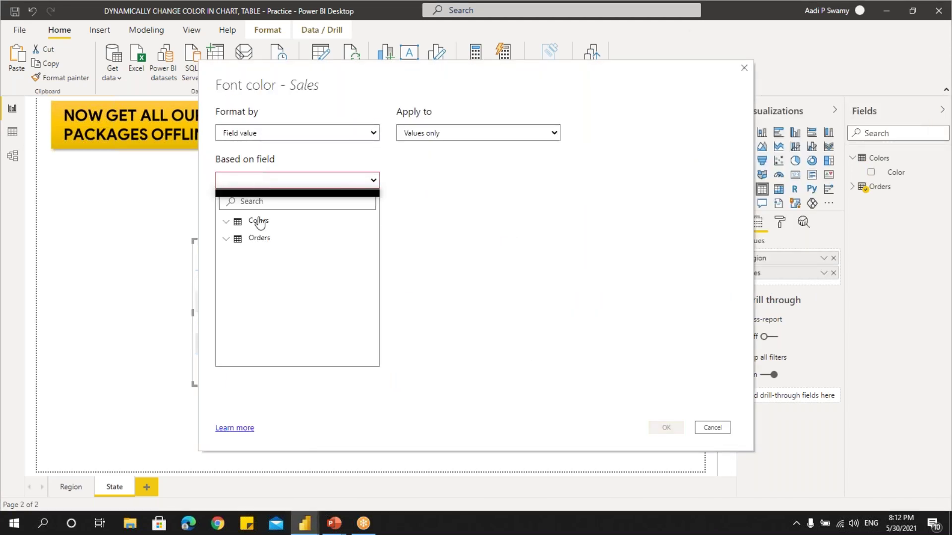
{"action": "left_click", "coordinate": [258, 221]}
{"action": "left_click", "coordinate": [249, 241]}
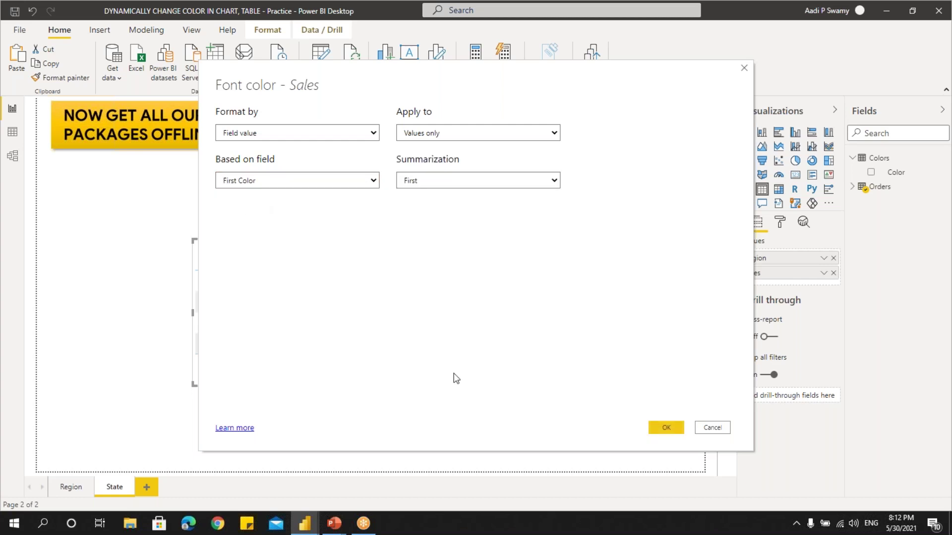
{"action": "left_click", "coordinate": [655, 429]}
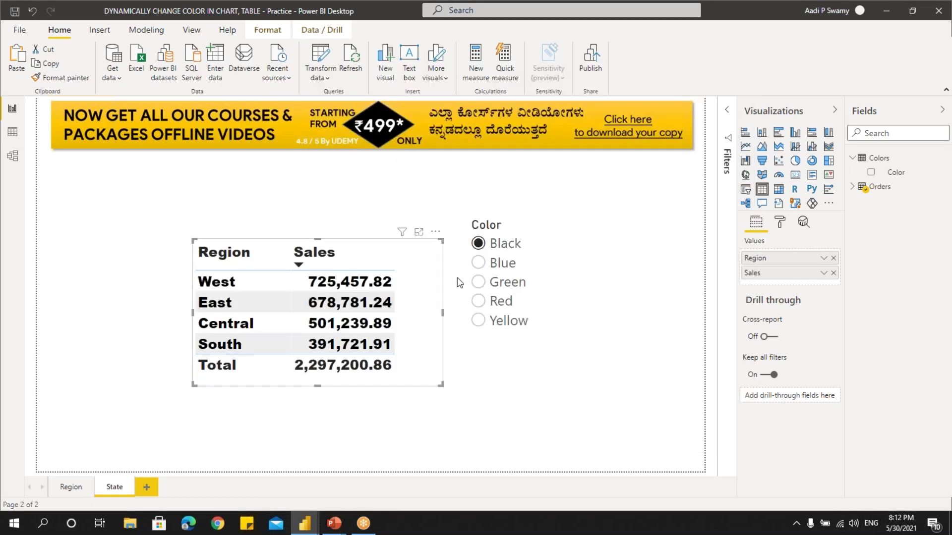
Check the table's dynamic font color by choosing Blue, Green, Red, Yellow and finally Black in the Color slicer
{"action": "left_click", "coordinate": [480, 266]}
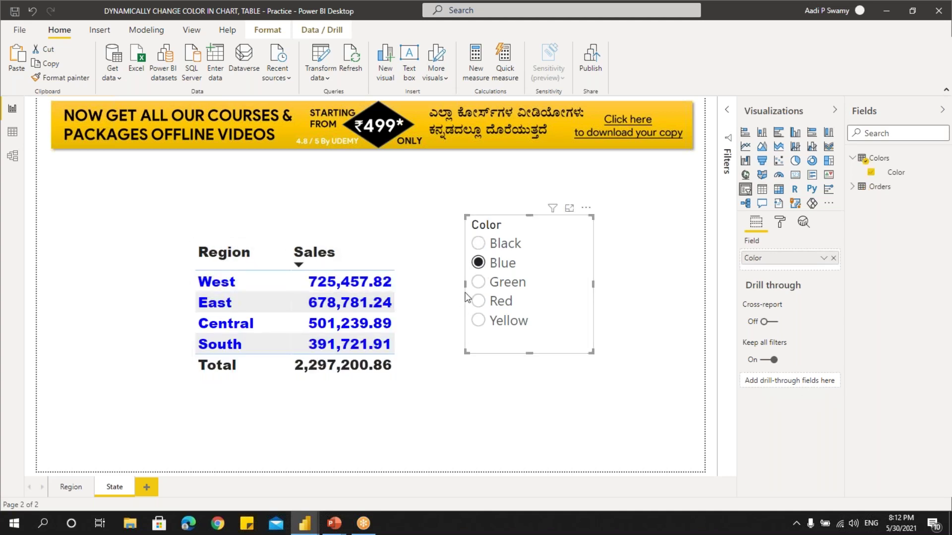
{"action": "left_click", "coordinate": [481, 284]}
{"action": "left_click", "coordinate": [480, 303]}
{"action": "left_click", "coordinate": [479, 321]}
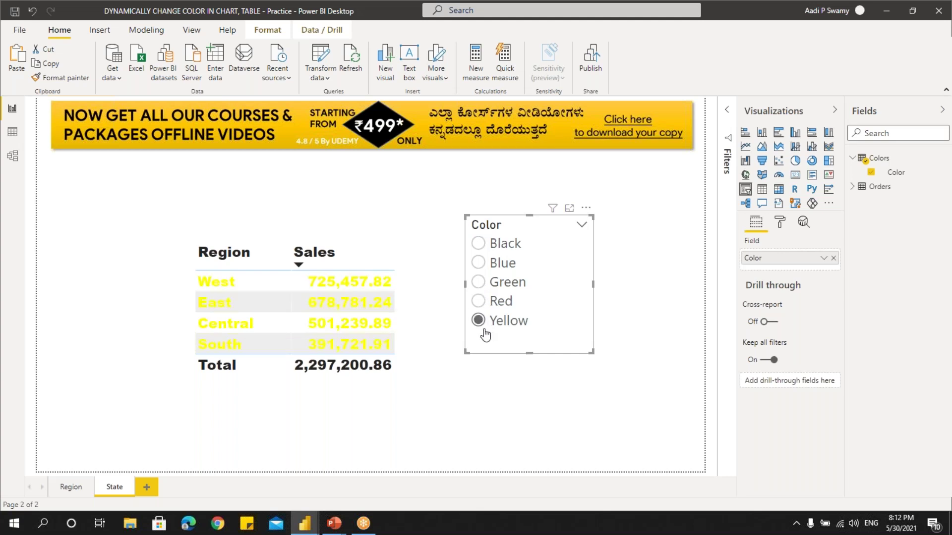
{"action": "left_click", "coordinate": [479, 244]}
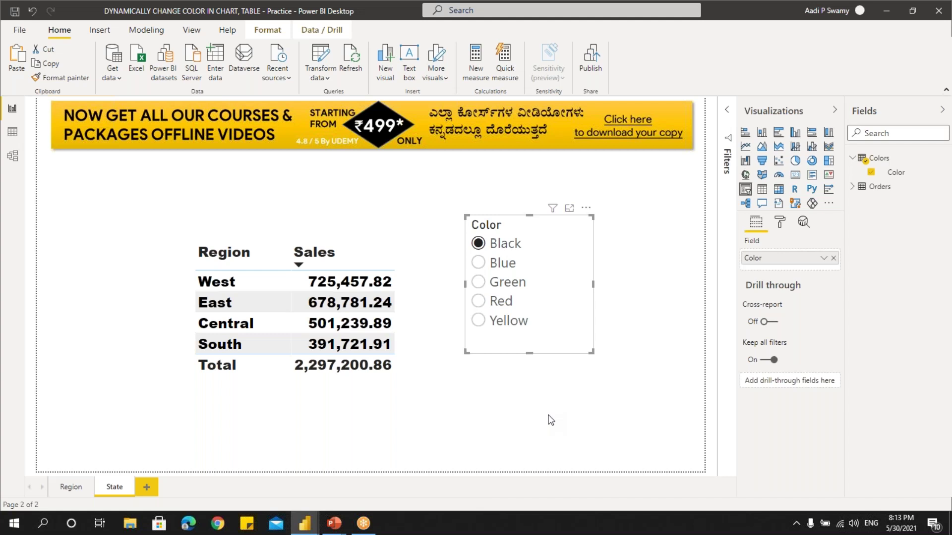
Switch to the running PowerPoint slide show
{"action": "mouse_move", "coordinate": [333, 521]}
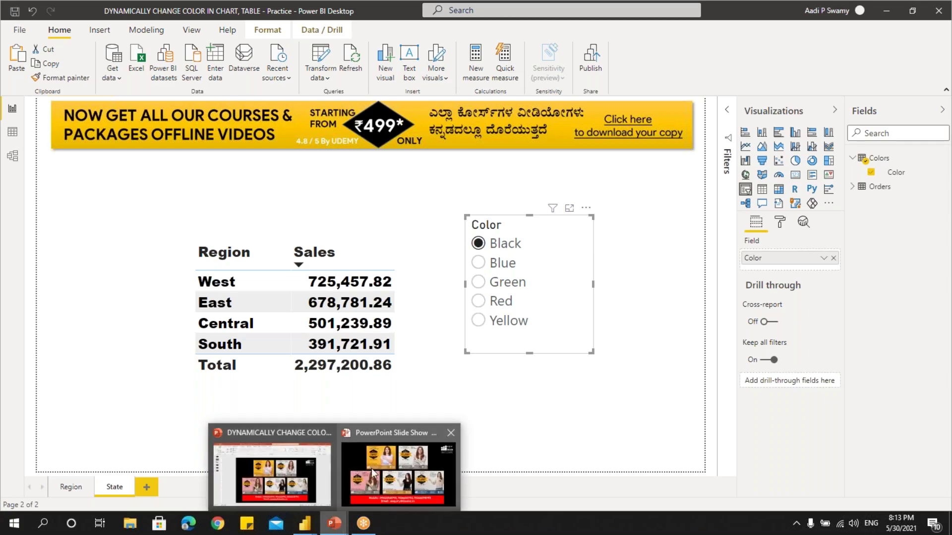
{"action": "left_click", "coordinate": [373, 474]}
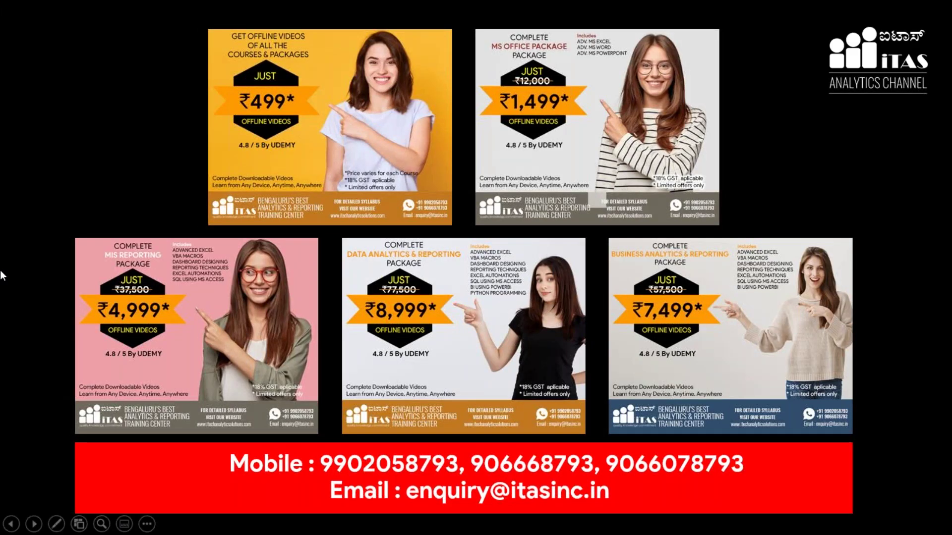